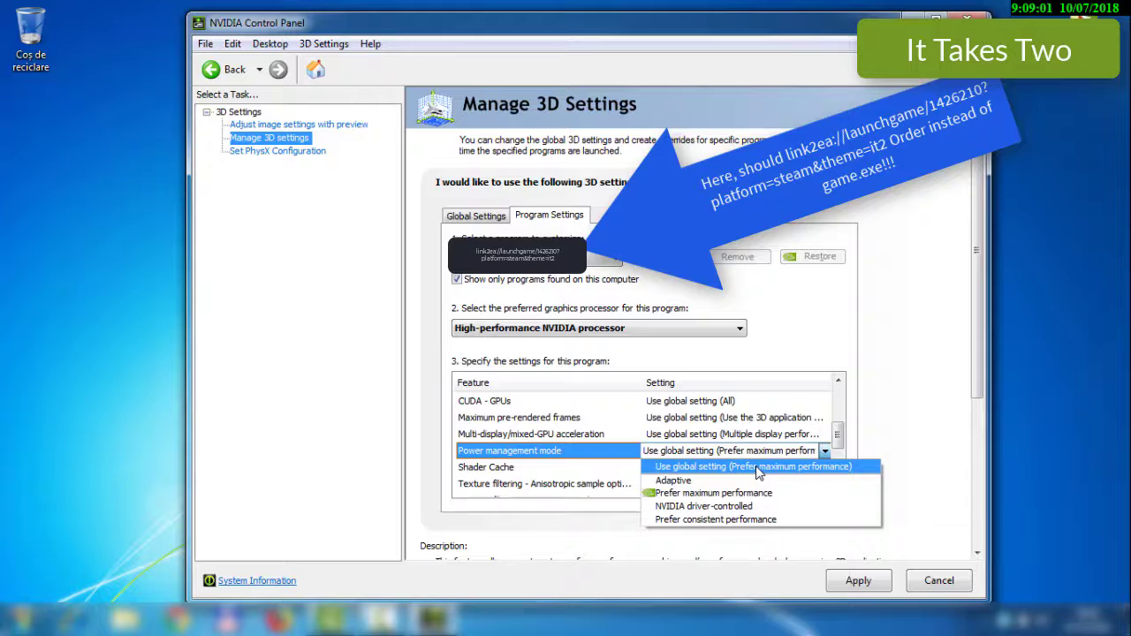
# Set the program's power management mode to Prefer maximum performance and its texture filtering quality to High performance.
pyautogui.click(751, 493)
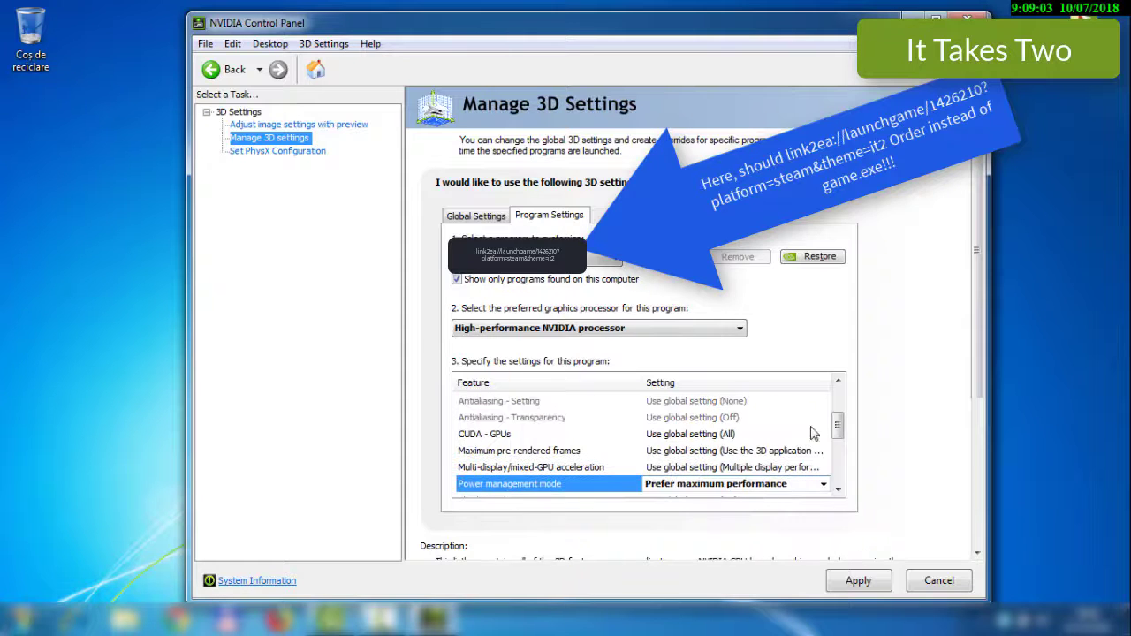
pyautogui.moveTo(838, 427); pyautogui.dragTo(840, 465)
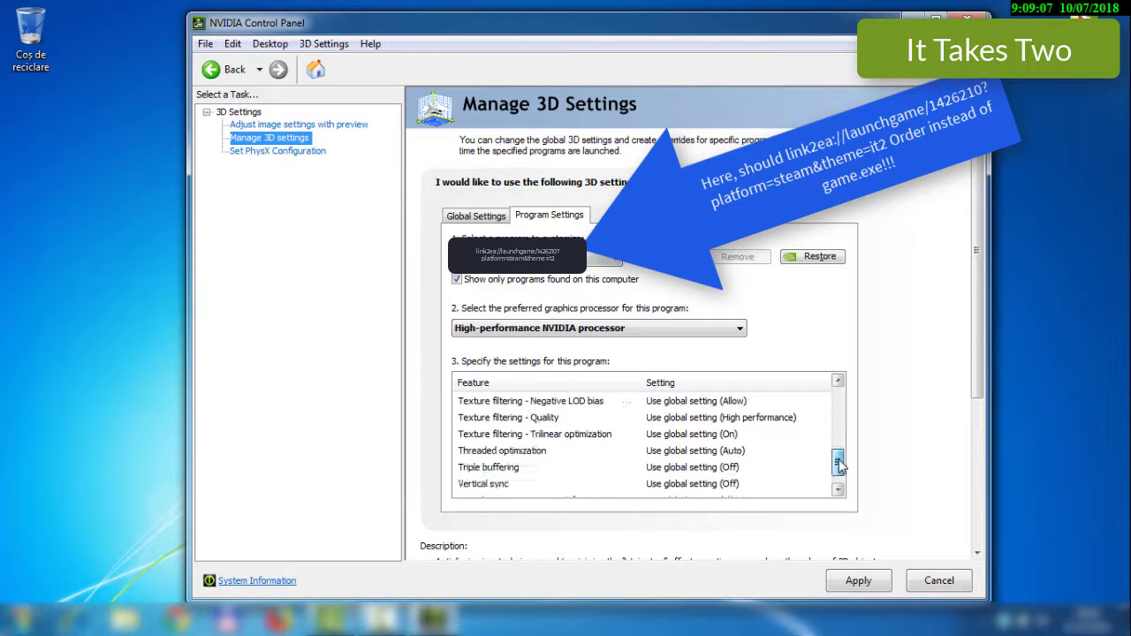
pyautogui.click(782, 419)
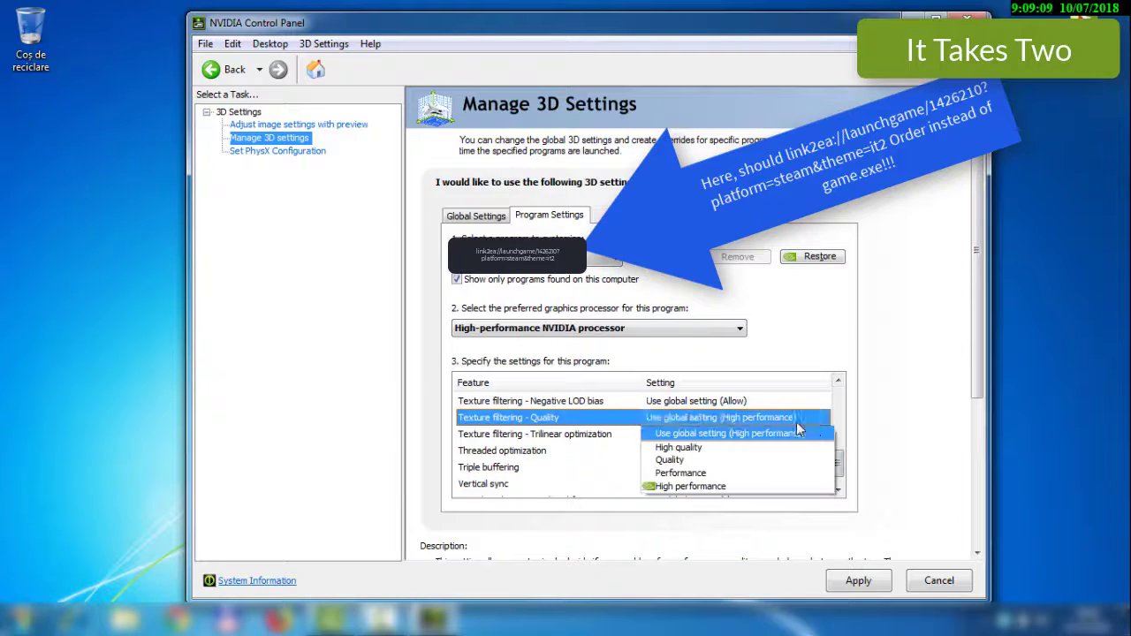
pyautogui.click(698, 486)
pyautogui.moveTo(840, 447); pyautogui.dragTo(841, 477)
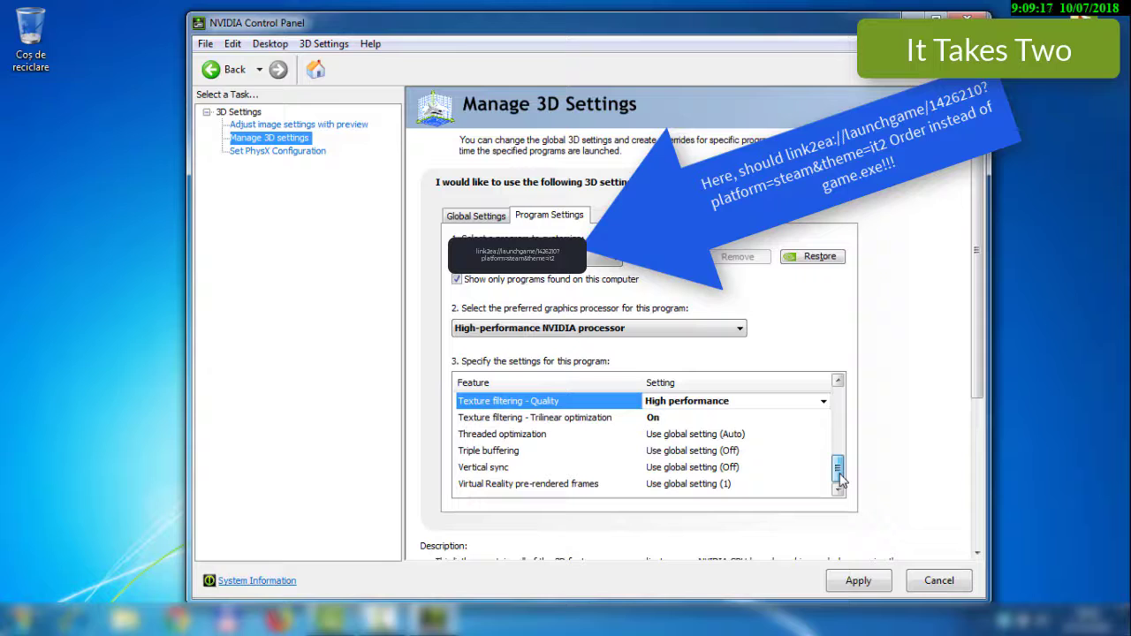
# Set the program's anisotropic sample optimization for texture filtering to Off and close the NVIDIA Control Panel.
pyautogui.moveTo(840, 477); pyautogui.dragTo(838, 444)
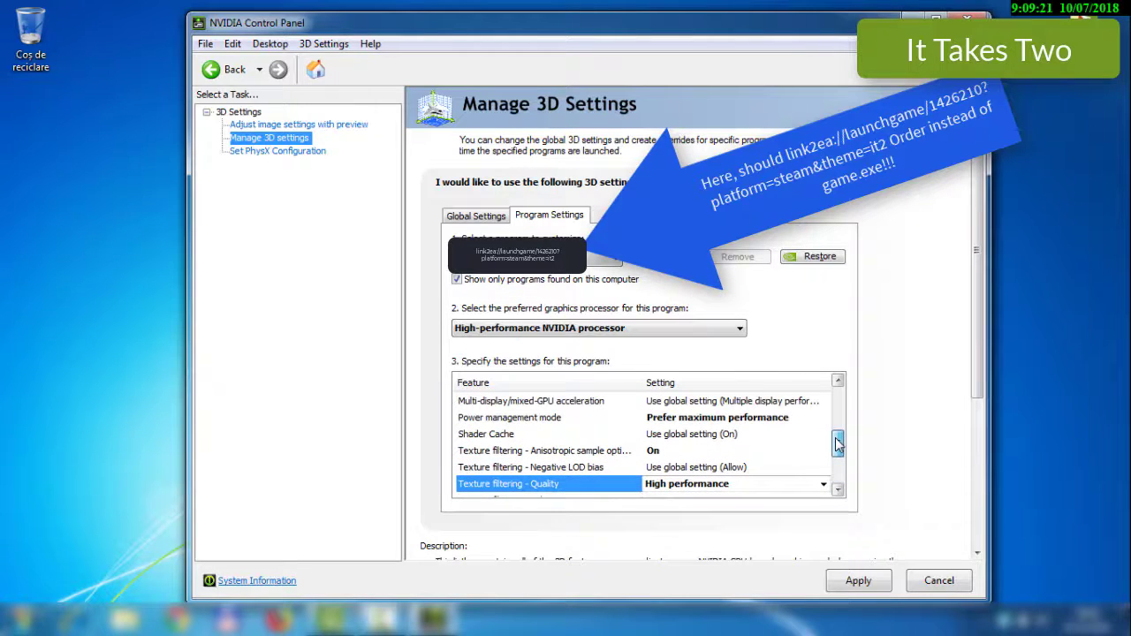
pyautogui.click(695, 452)
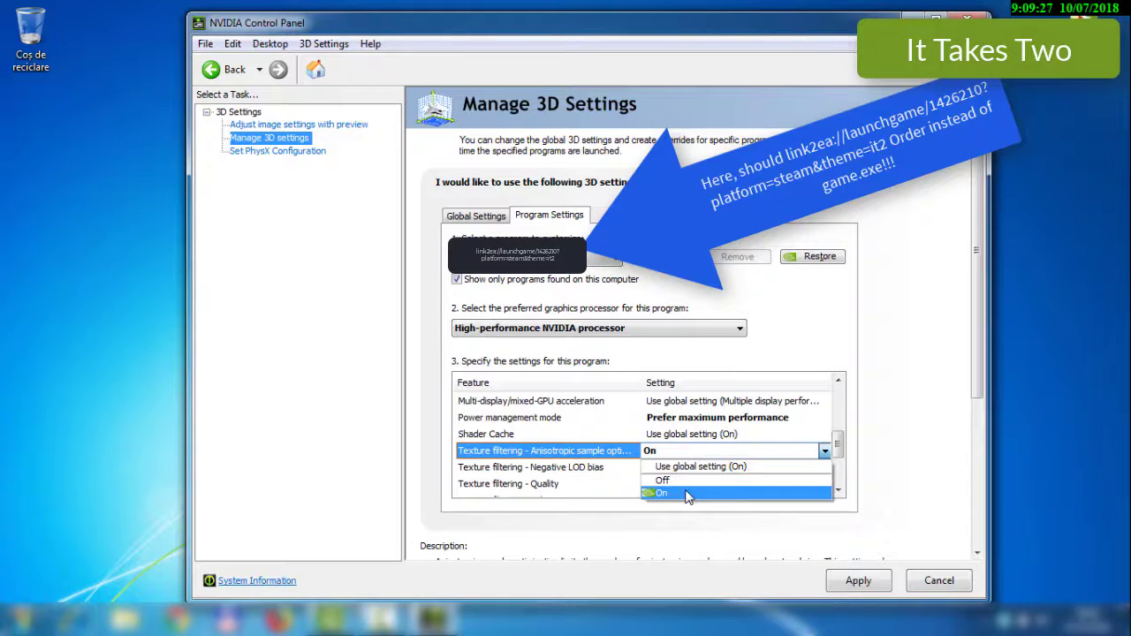
pyautogui.click(672, 480)
pyautogui.moveTo(838, 434); pyautogui.dragTo(838, 397)
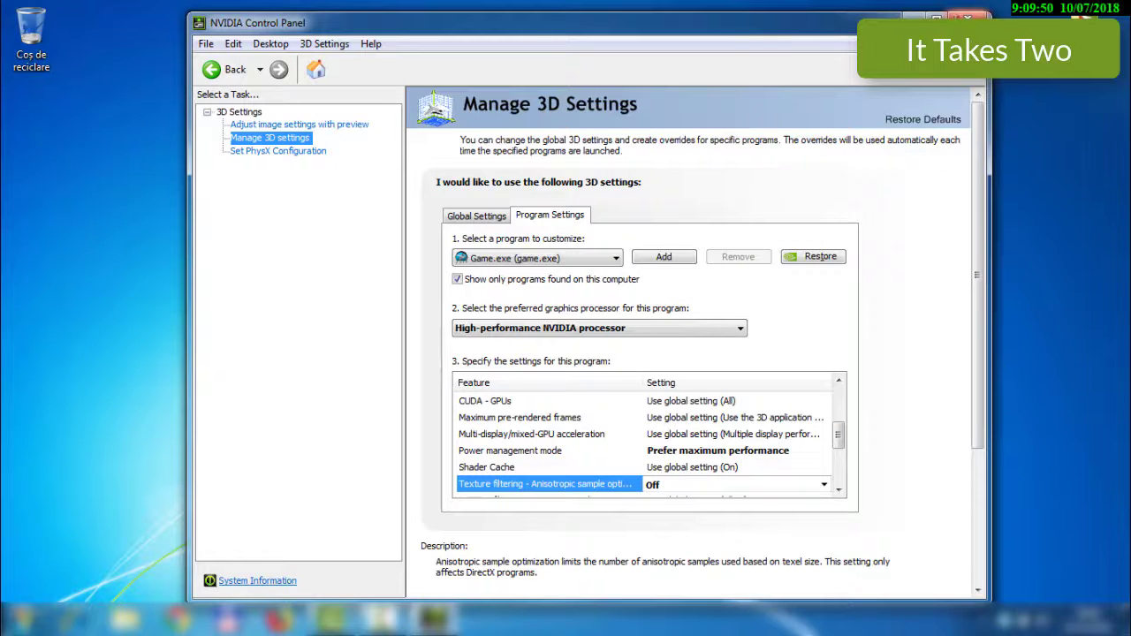
pyautogui.click(970, 18)
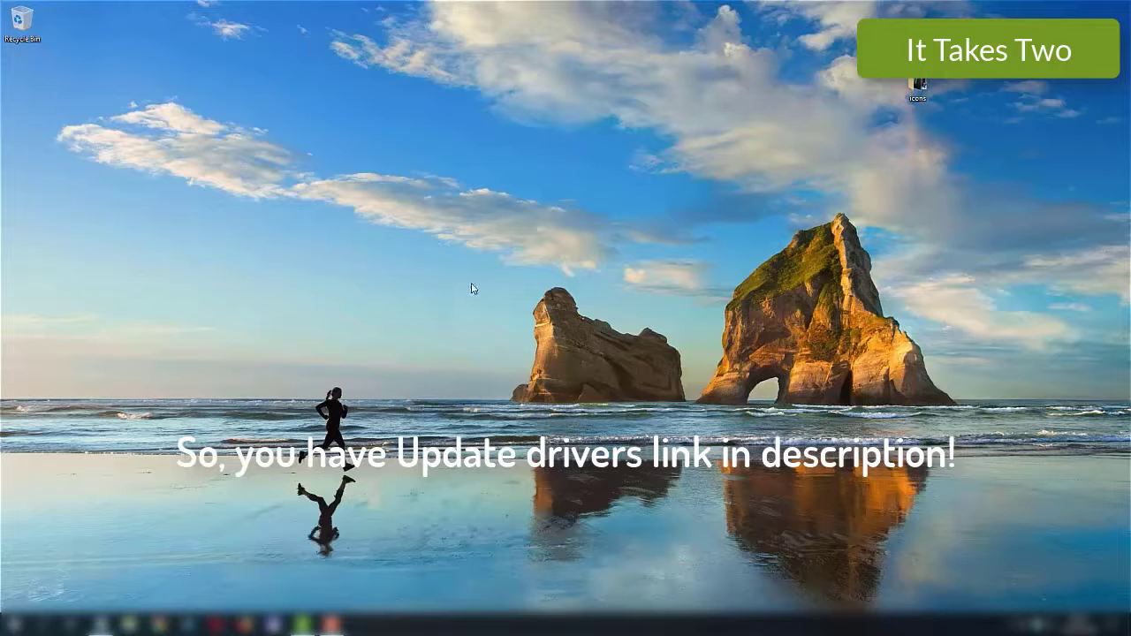
# Open AMD Radeon Settings from the desktop and show the gaming profiles.
pyautogui.rightClick(471, 287)
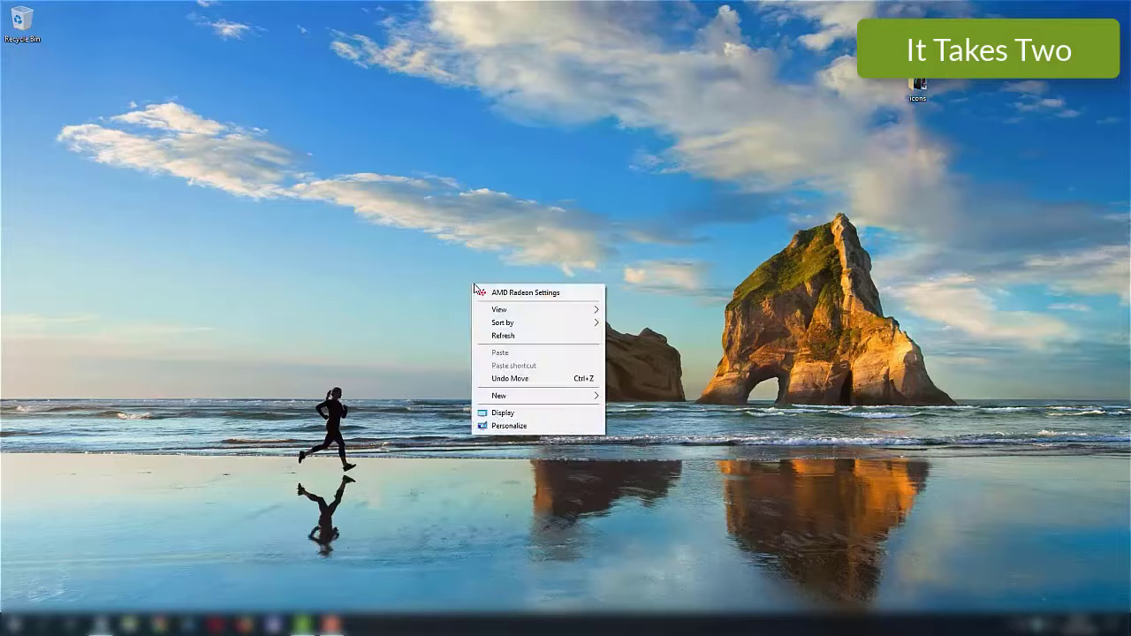
pyautogui.click(572, 294)
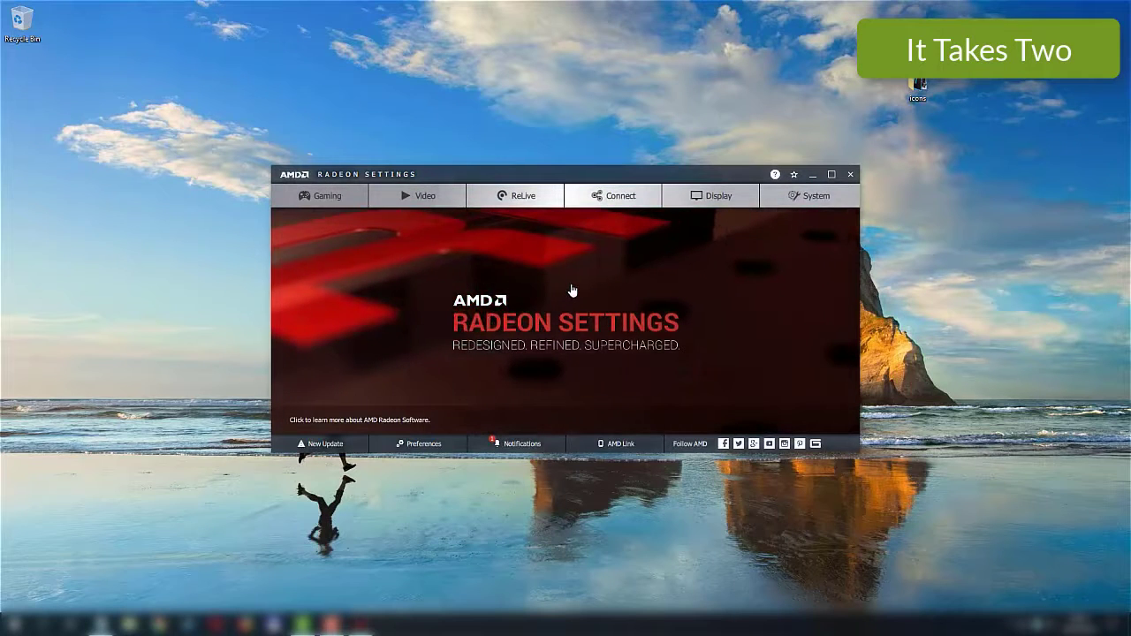
pyautogui.click(312, 193)
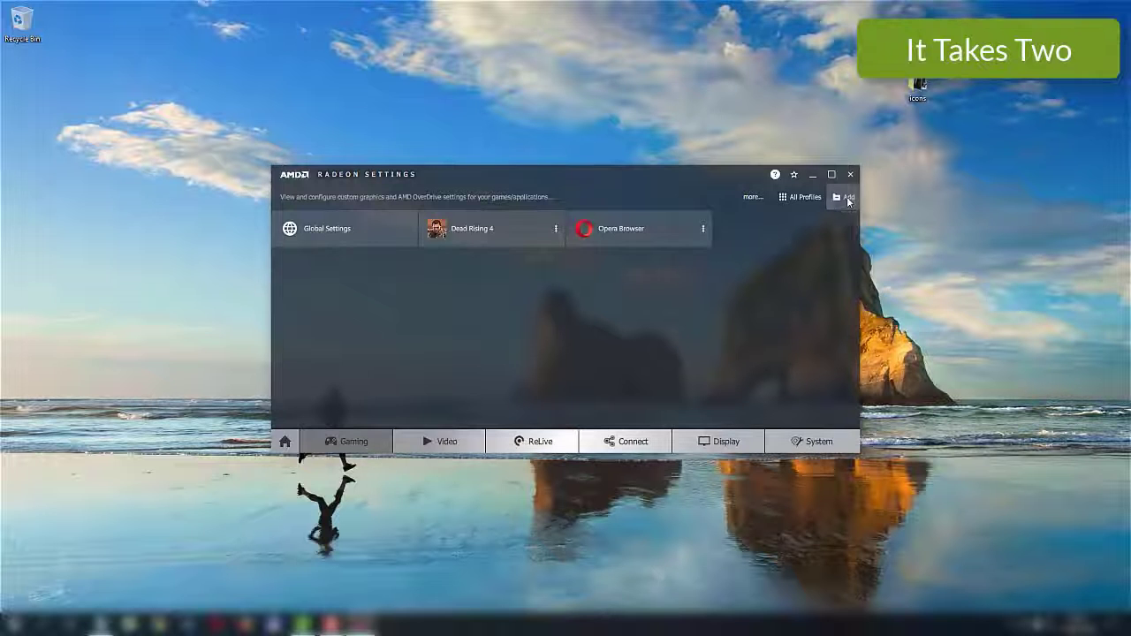
# Add a gaming profile for the GAME application from the DESIRED GAME FOLDER in Downloads.
pyautogui.click(844, 196)
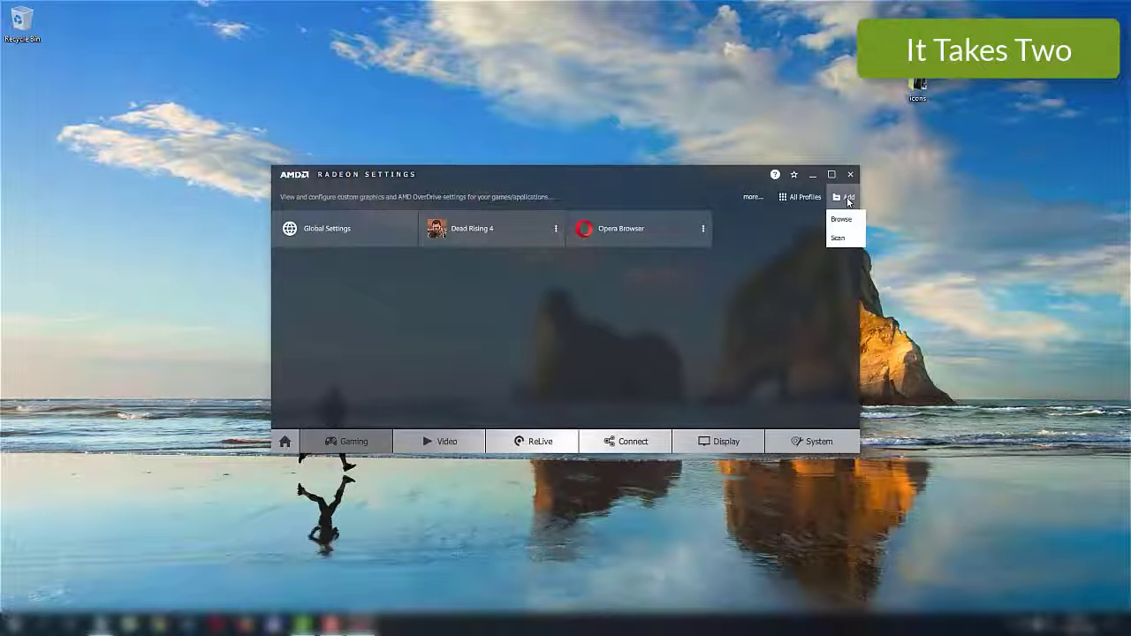
pyautogui.click(847, 220)
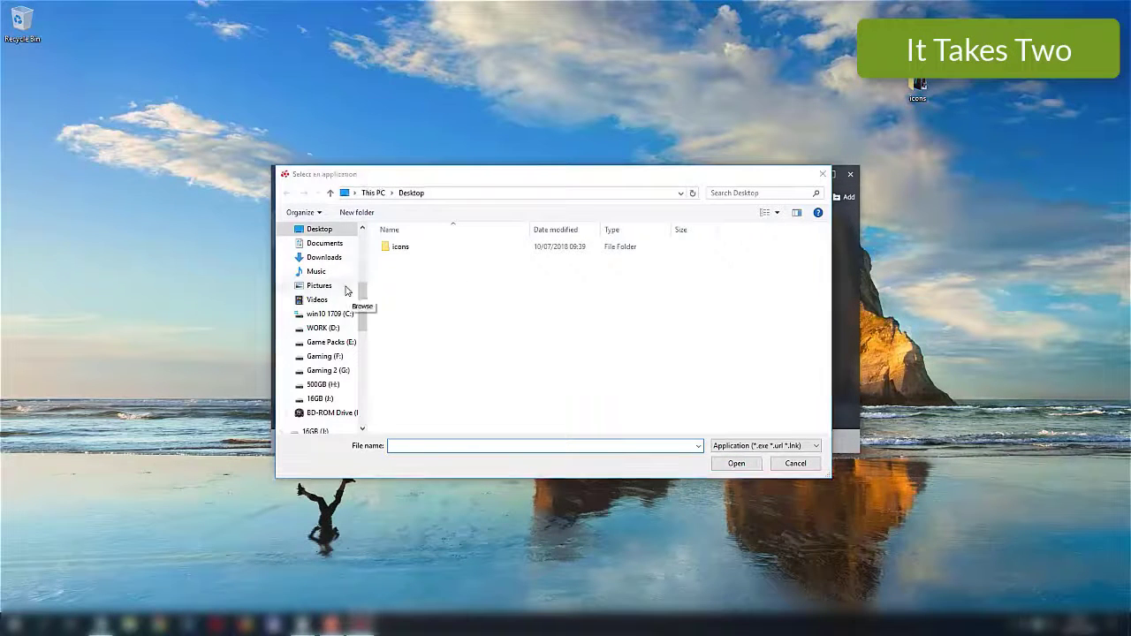
pyautogui.click(322, 257)
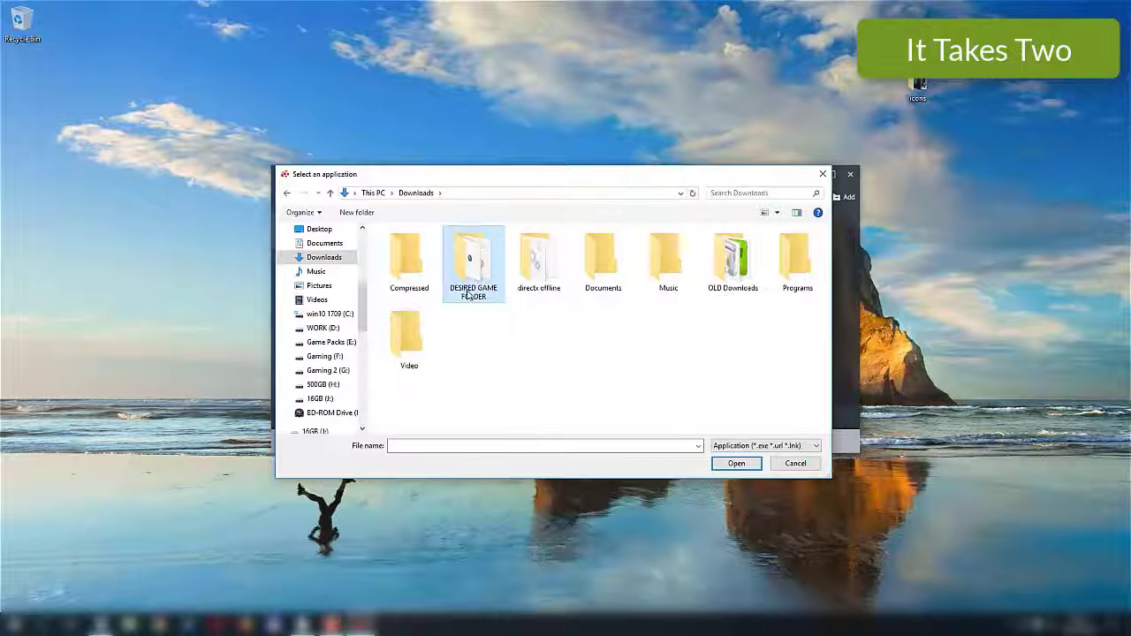
pyautogui.doubleClick(475, 260)
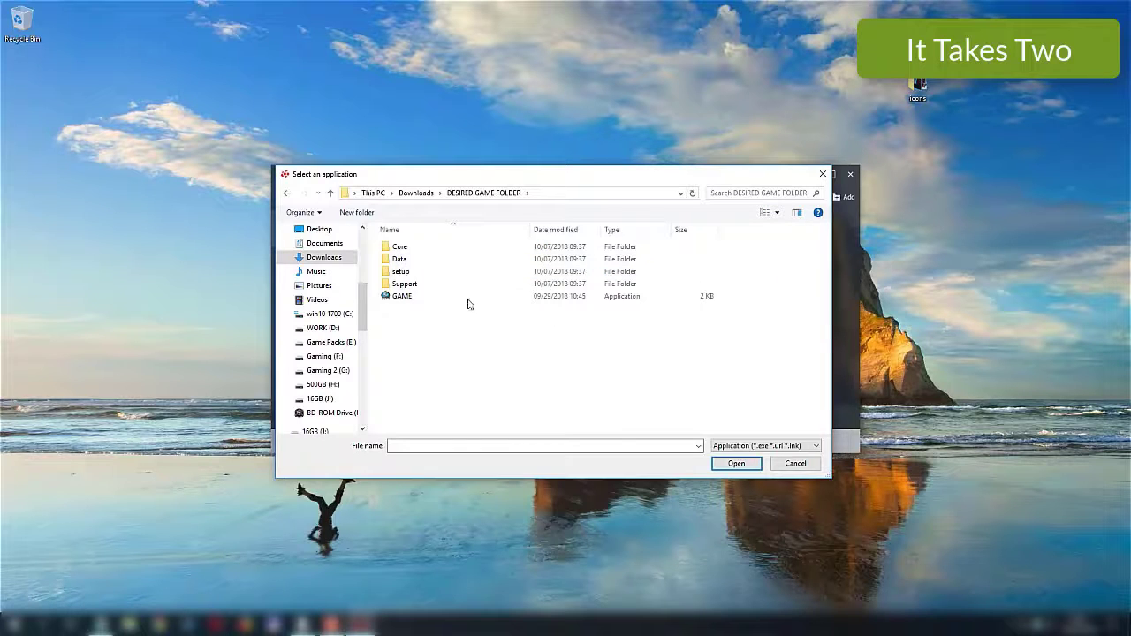
pyautogui.click(405, 298)
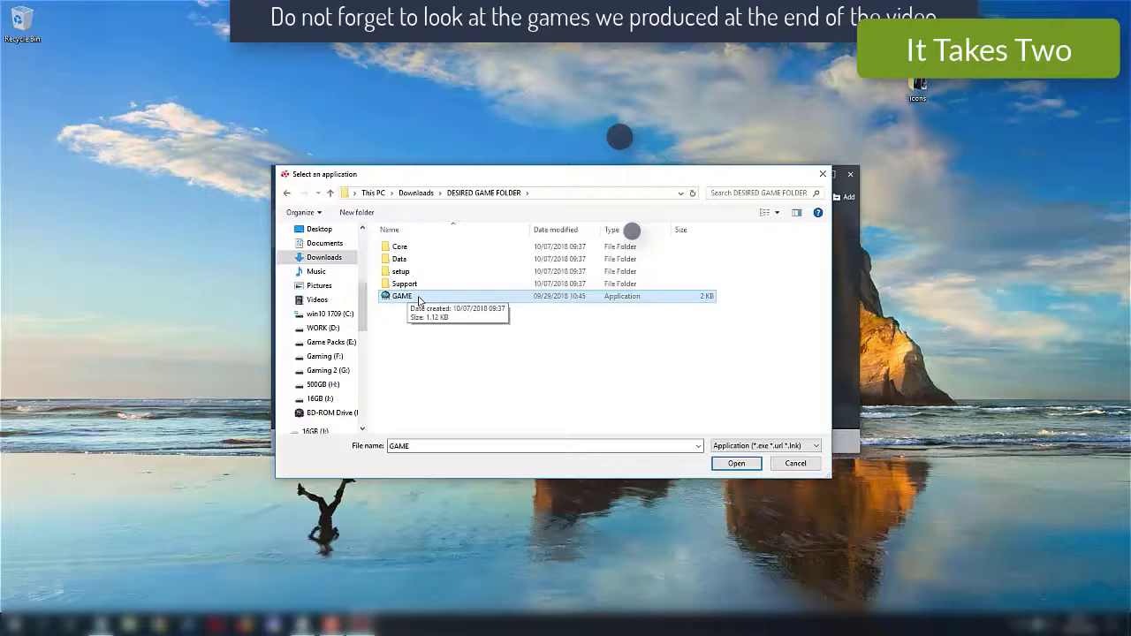
pyautogui.click(748, 463)
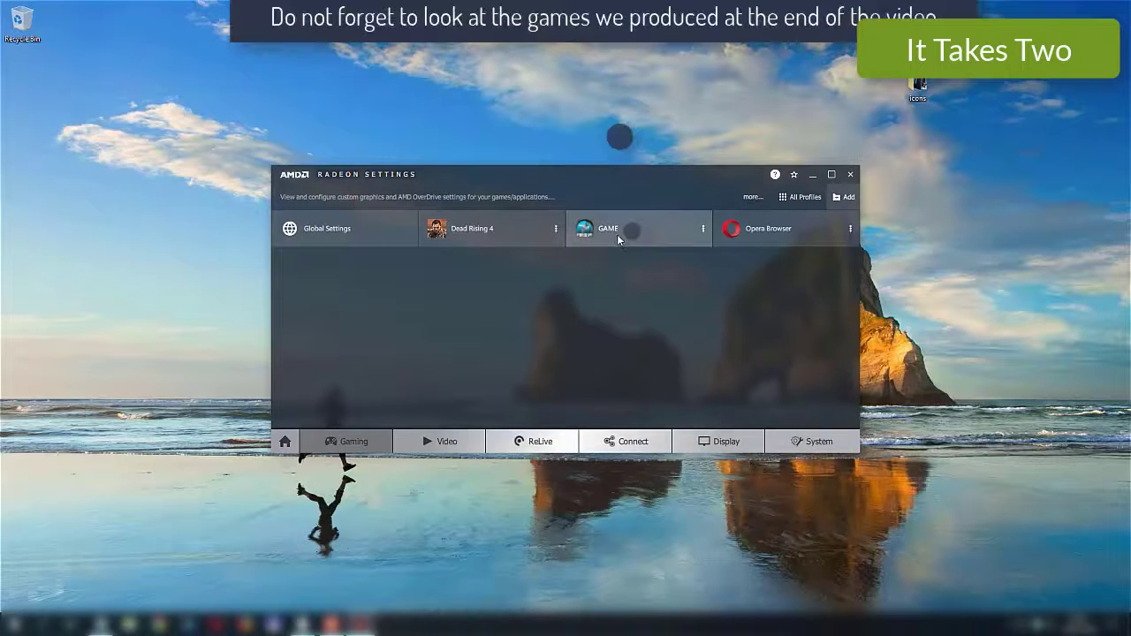
pyautogui.click(703, 232)
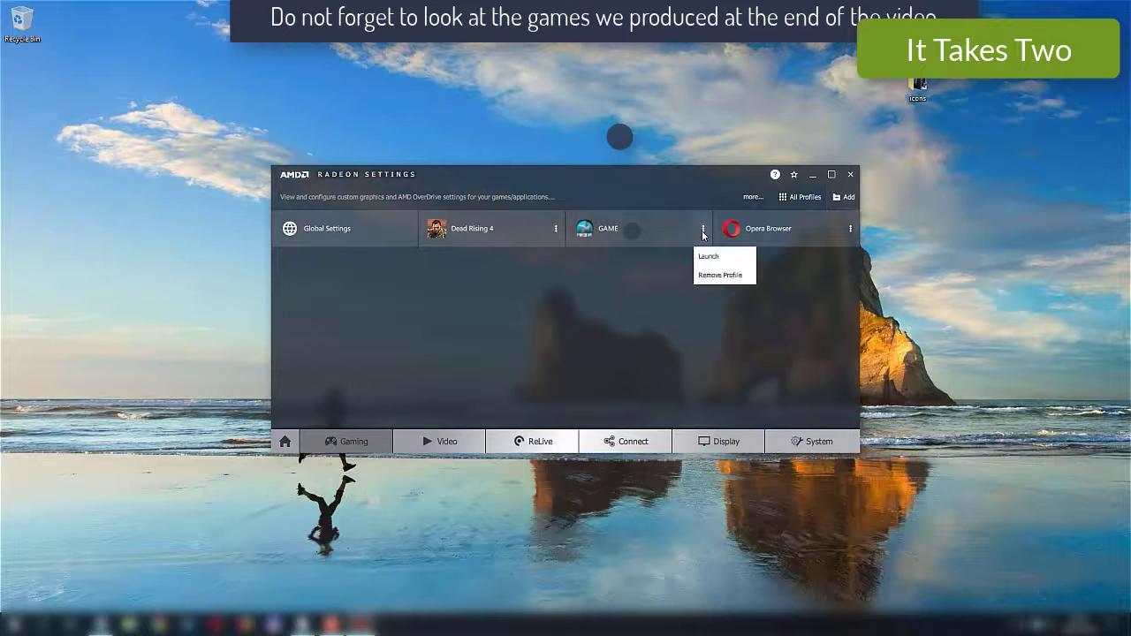
pyautogui.click(598, 349)
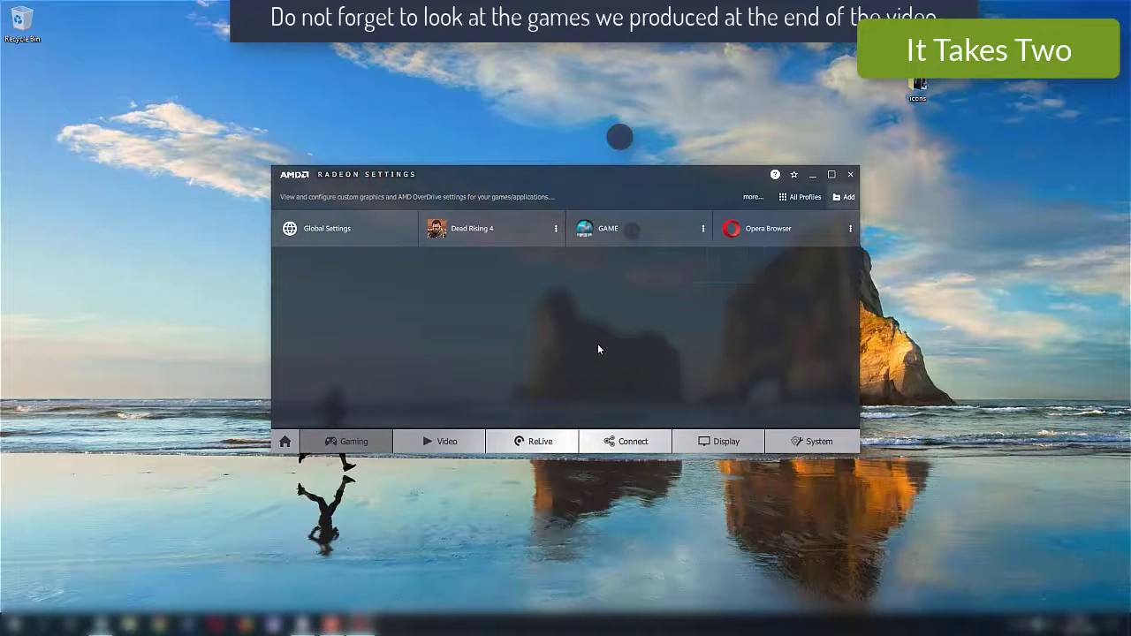
# In the global graphics settings, set Anti-aliasing Mode to Override application settings and Texture Filtering Quality to Performance.
pyautogui.click(350, 232)
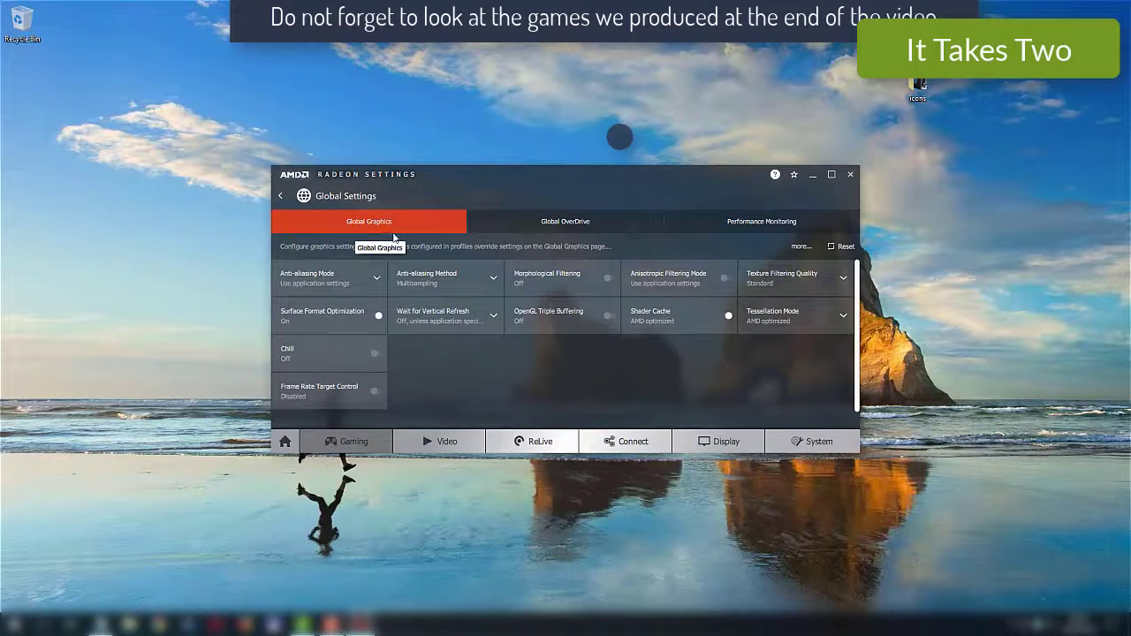
pyautogui.click(378, 280)
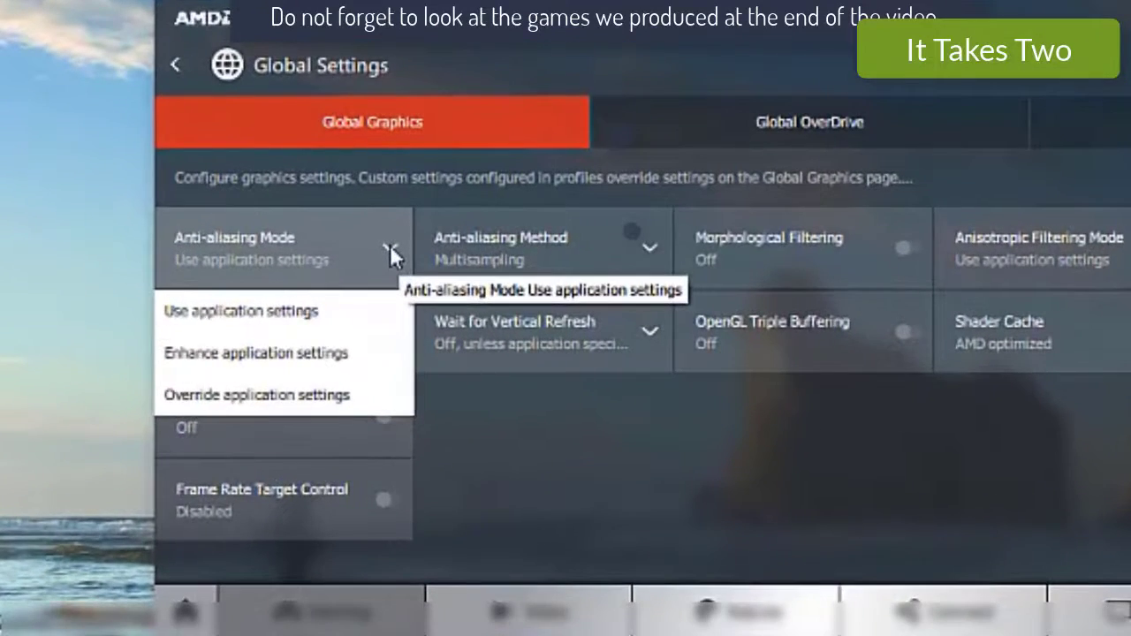
pyautogui.click(324, 400)
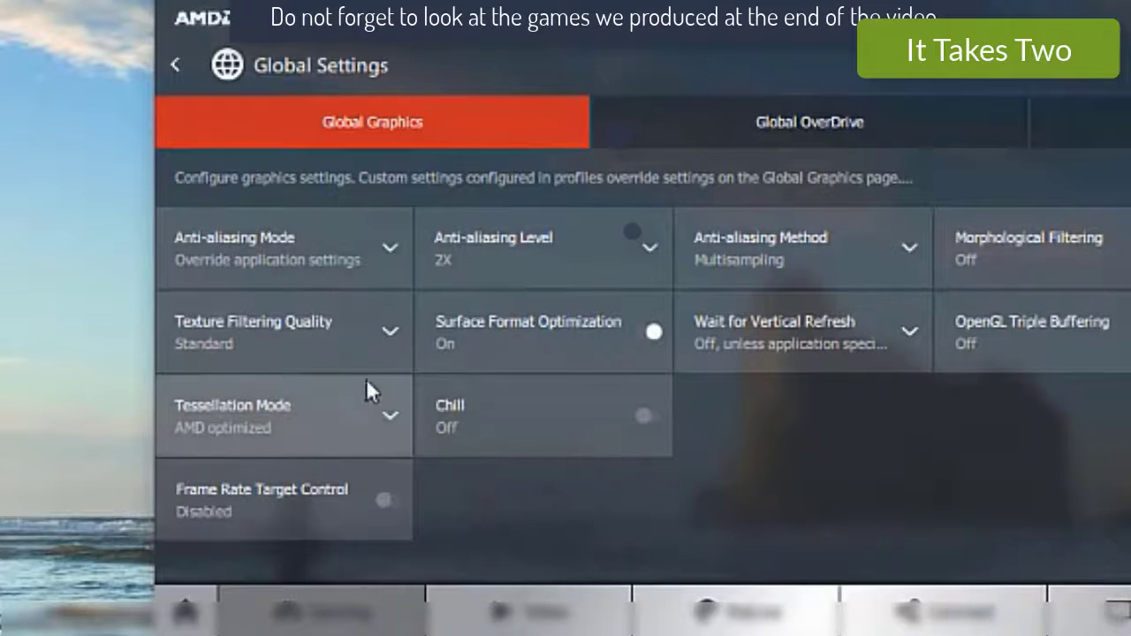
pyautogui.click(388, 331)
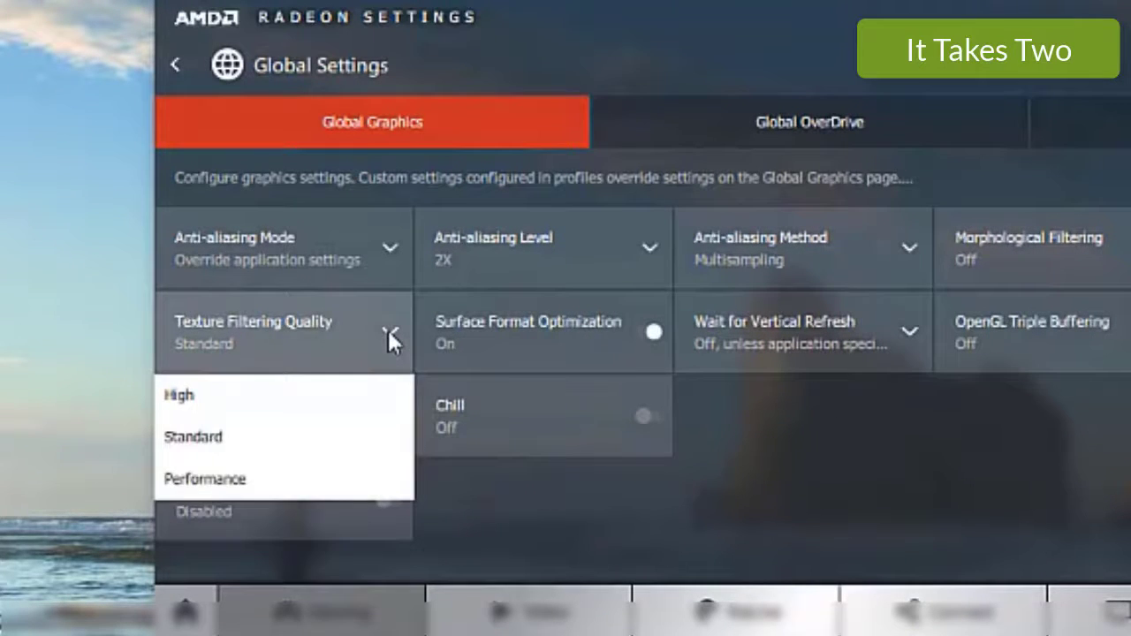
pyautogui.click(311, 482)
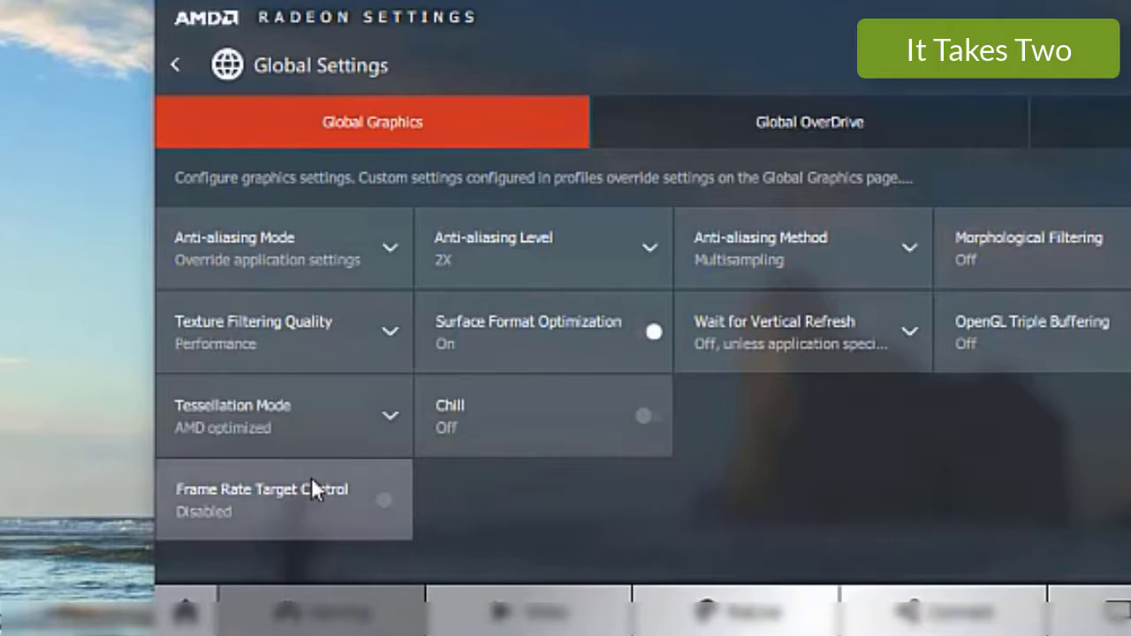
# Look through the Anti-aliasing Level options and choose 2X.
pyautogui.click(647, 246)
pyautogui.scroll(-1, 614, 349)
pyautogui.scroll(1, 652, 398)
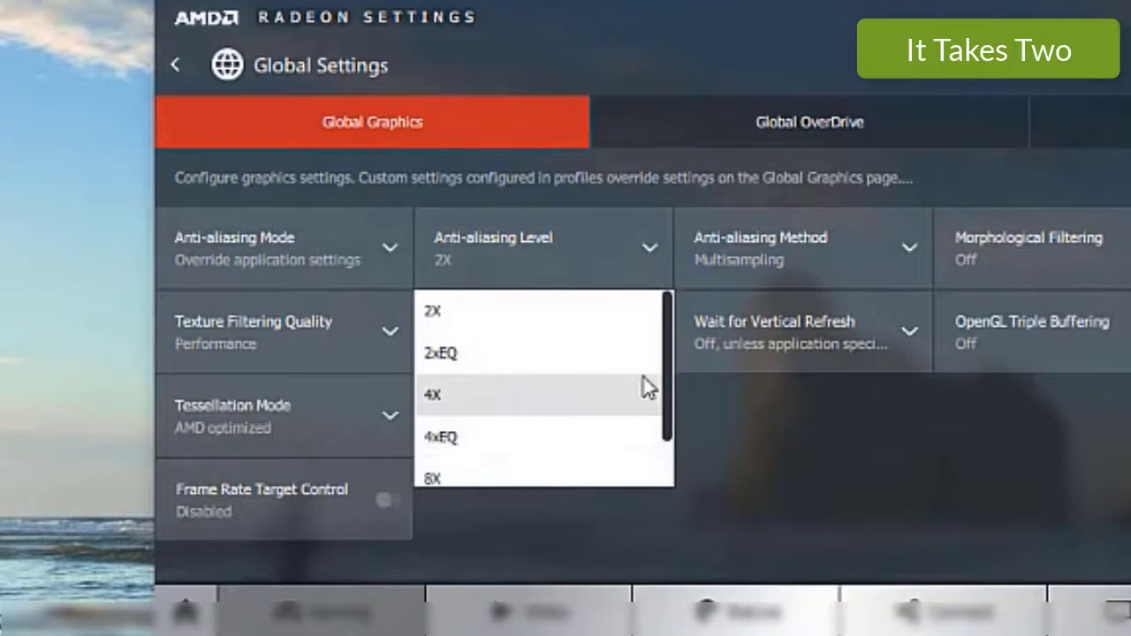
pyautogui.moveTo(667, 359); pyautogui.dragTo(665, 270)
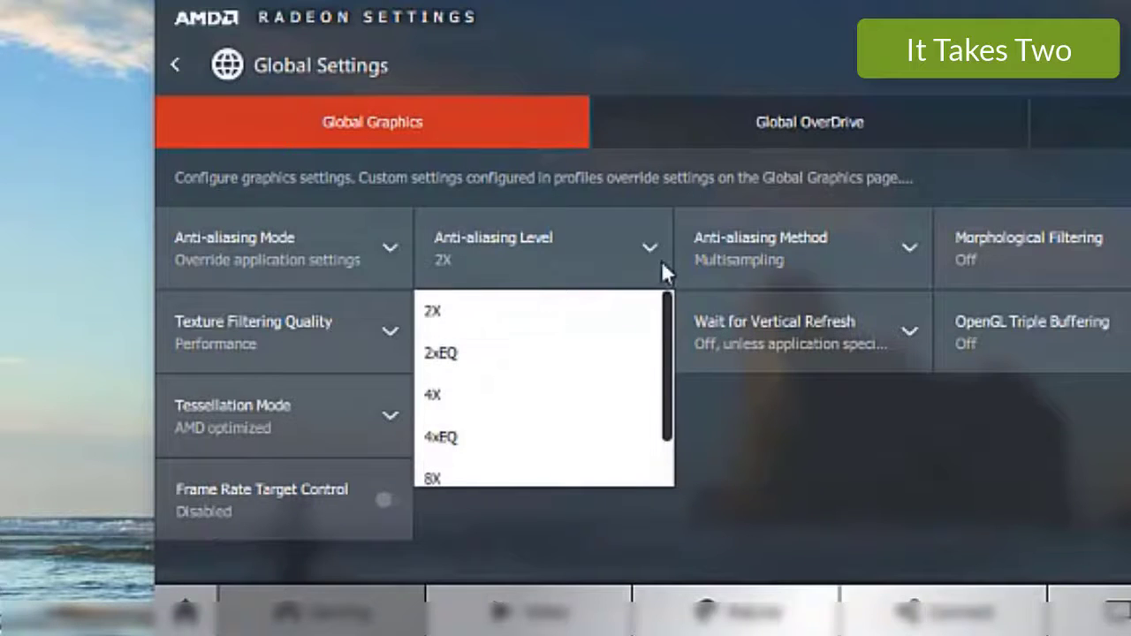
pyautogui.click(524, 312)
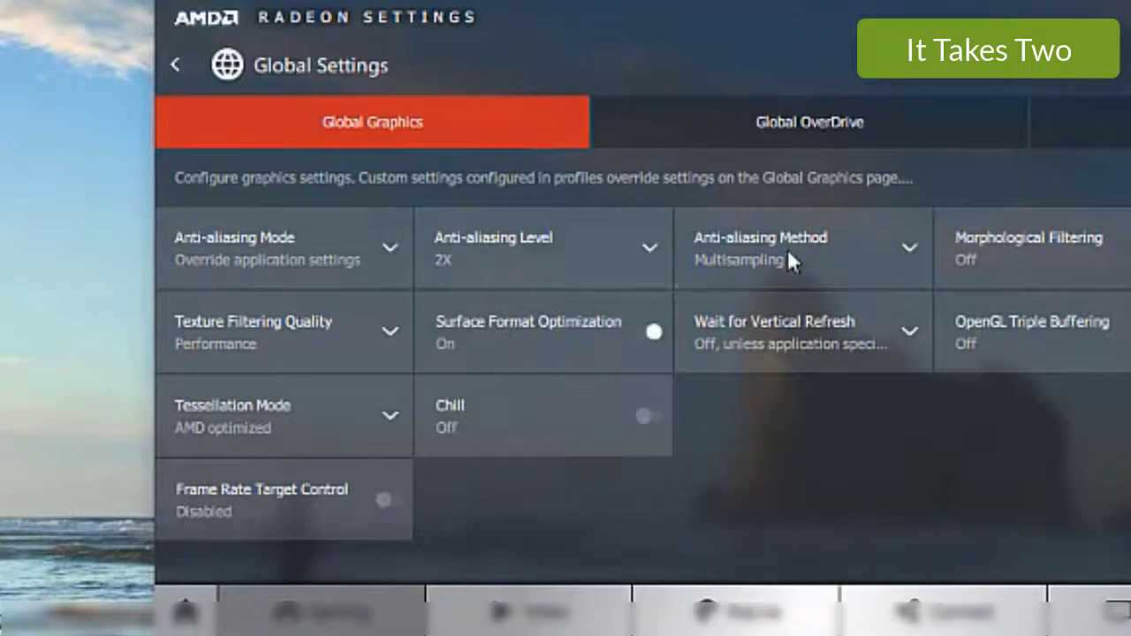
# Check the Anti-aliasing Method options, and try Override application settings for Anisotropic Filtering Mode before returning it to Use application settings.
pyautogui.click(902, 250)
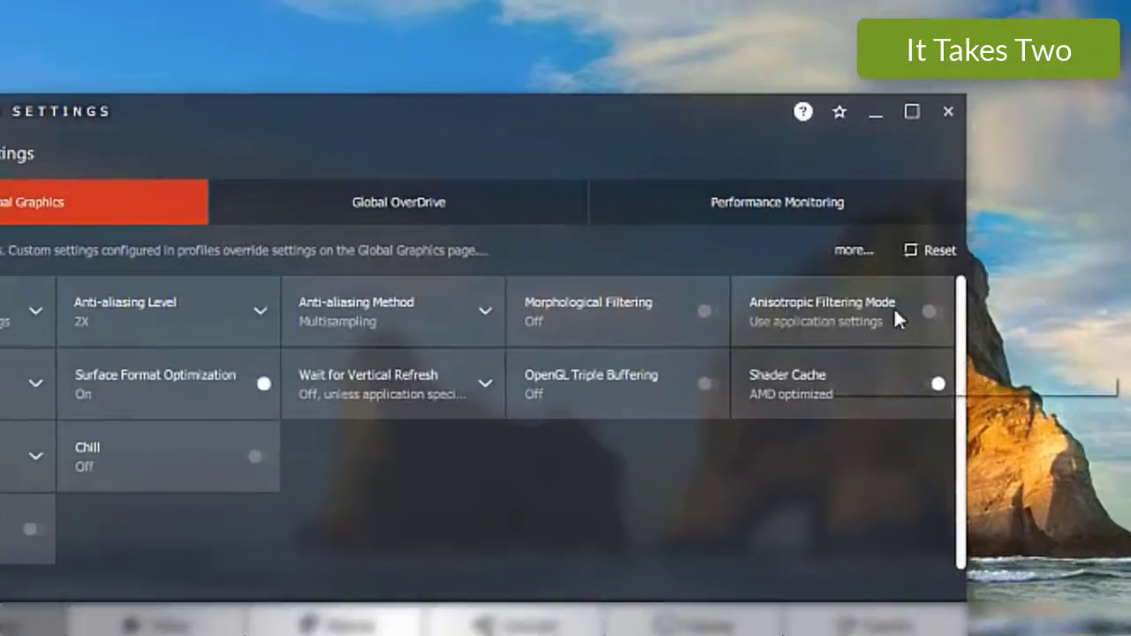
pyautogui.click(896, 314)
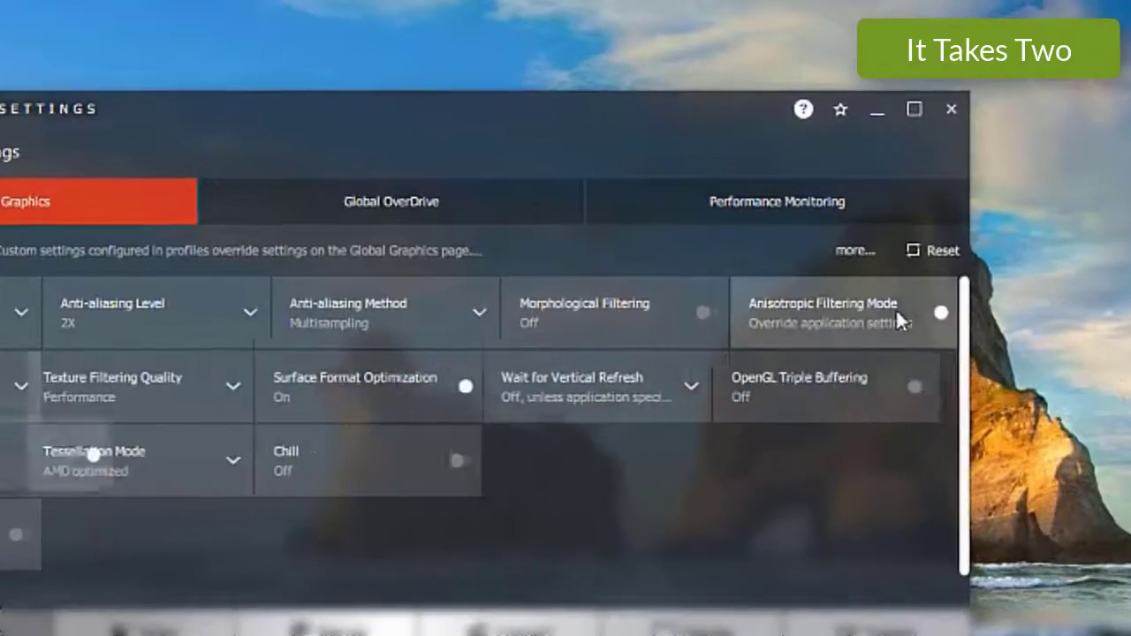
pyautogui.click(906, 322)
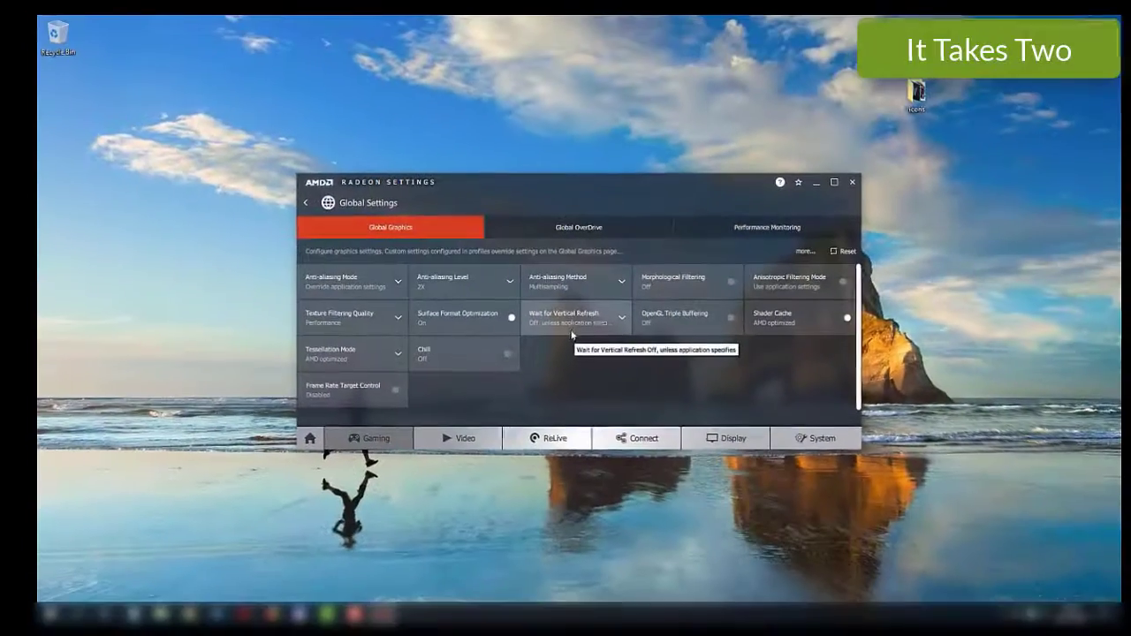
# Set Wait for Vertical Refresh to Always off and check the Tessellation Mode options.
pyautogui.click(479, 385)
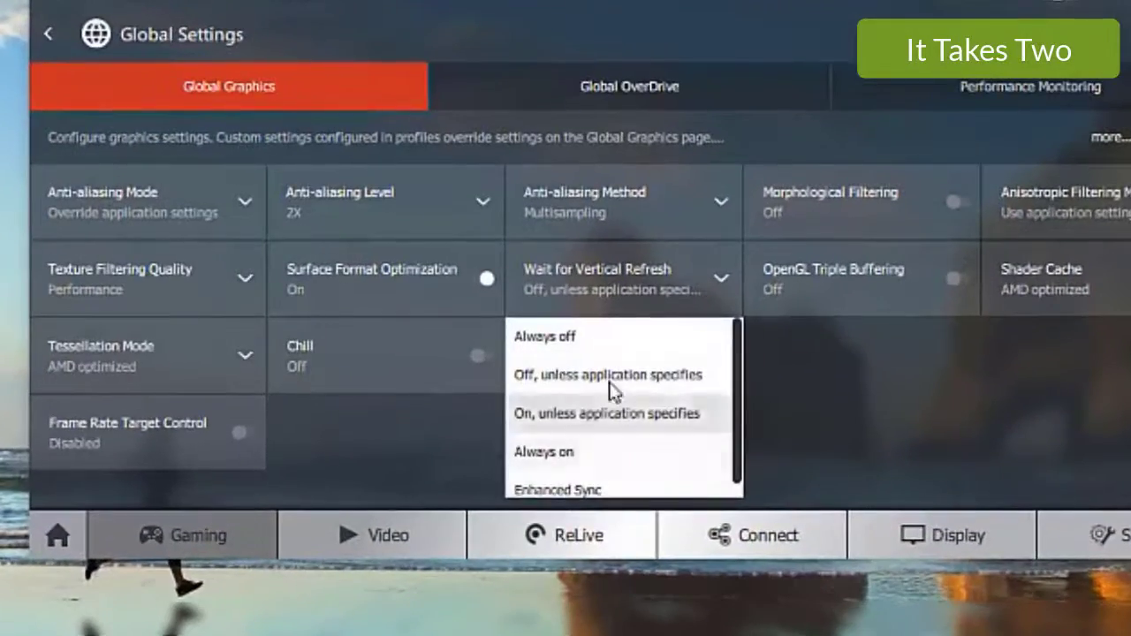
pyautogui.click(573, 336)
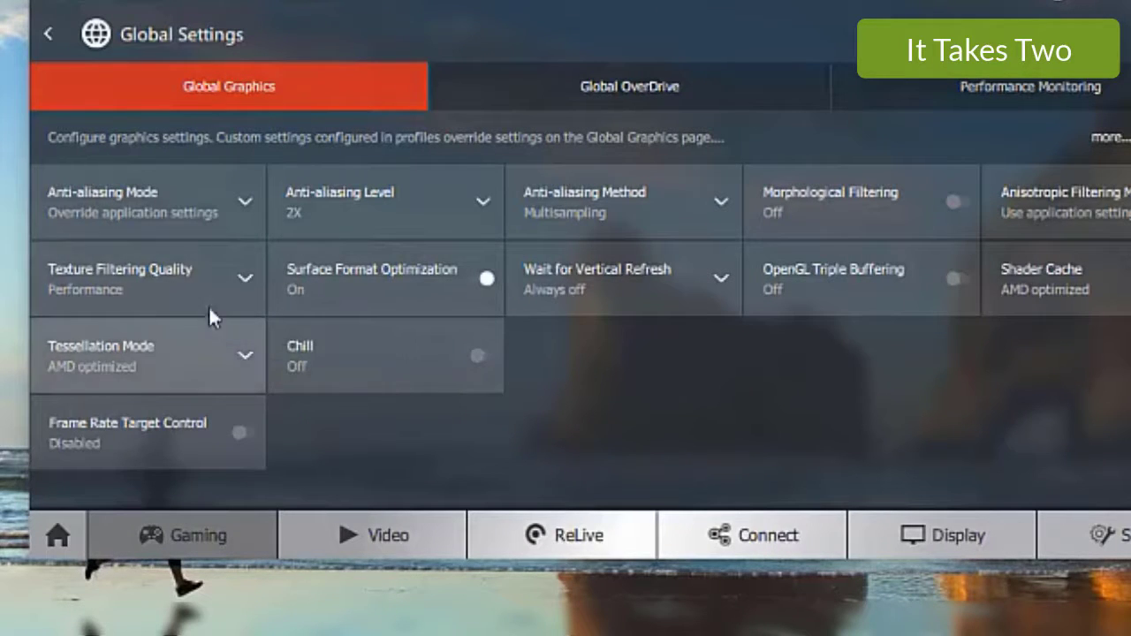
pyautogui.click(243, 356)
pyautogui.click(241, 356)
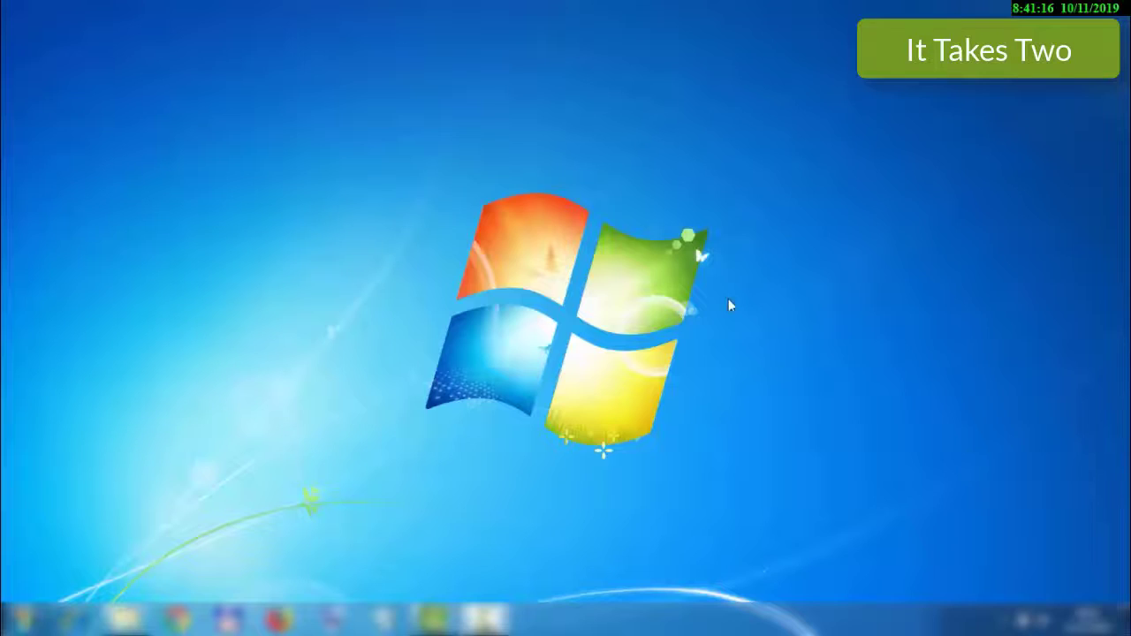
# Open the Intel Graphics and Media Control Panel from the desktop in Advanced Mode.
pyautogui.rightClick(522, 261)
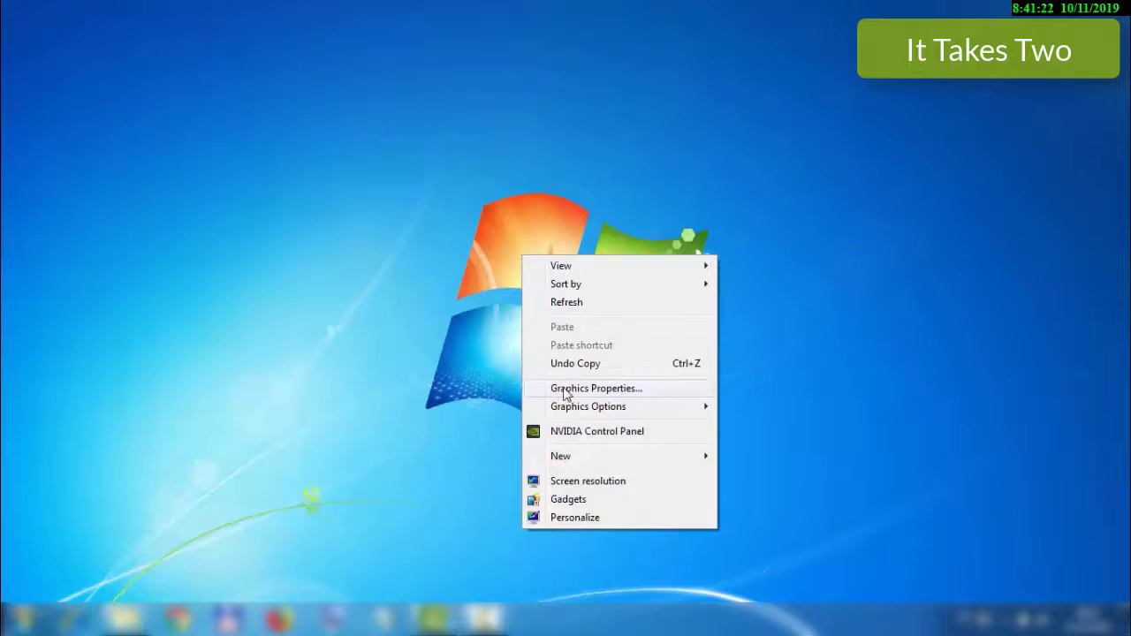
pyautogui.click(605, 389)
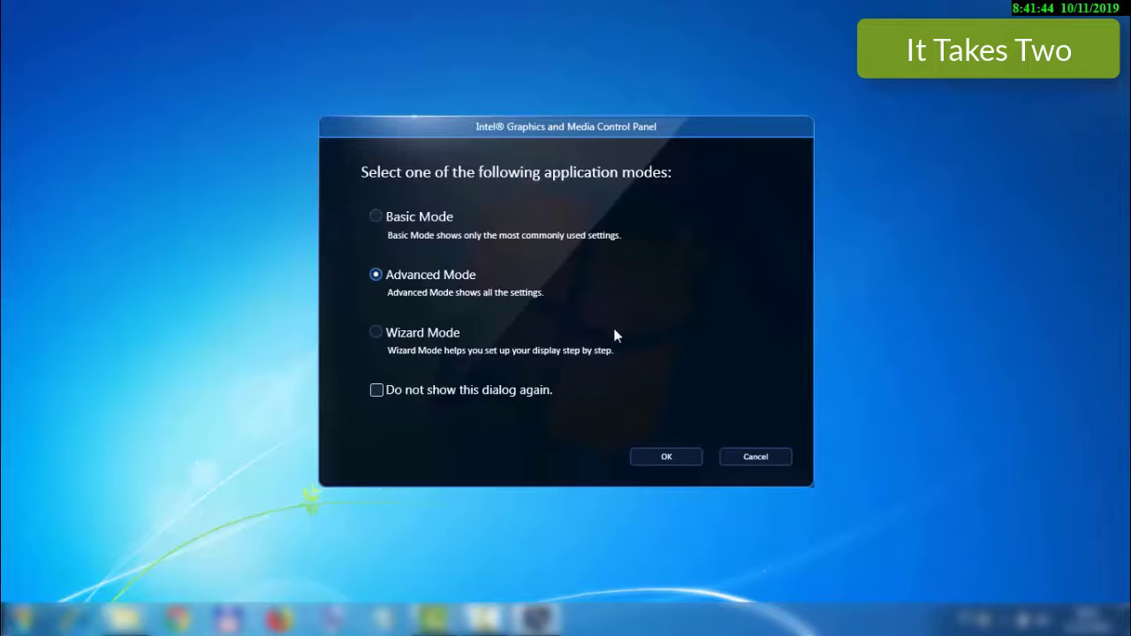
pyautogui.click(664, 461)
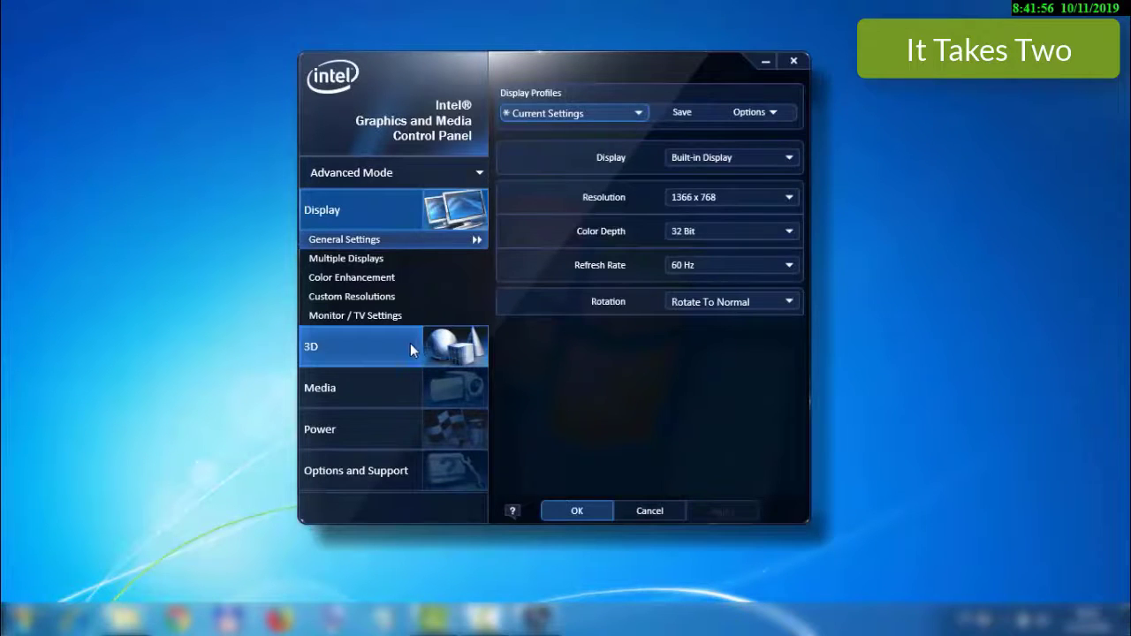
# Set the 3D Preference to Performance, keeping the current Windows color scheme when asked, and apply and keep the new setting.
pyautogui.click(318, 351)
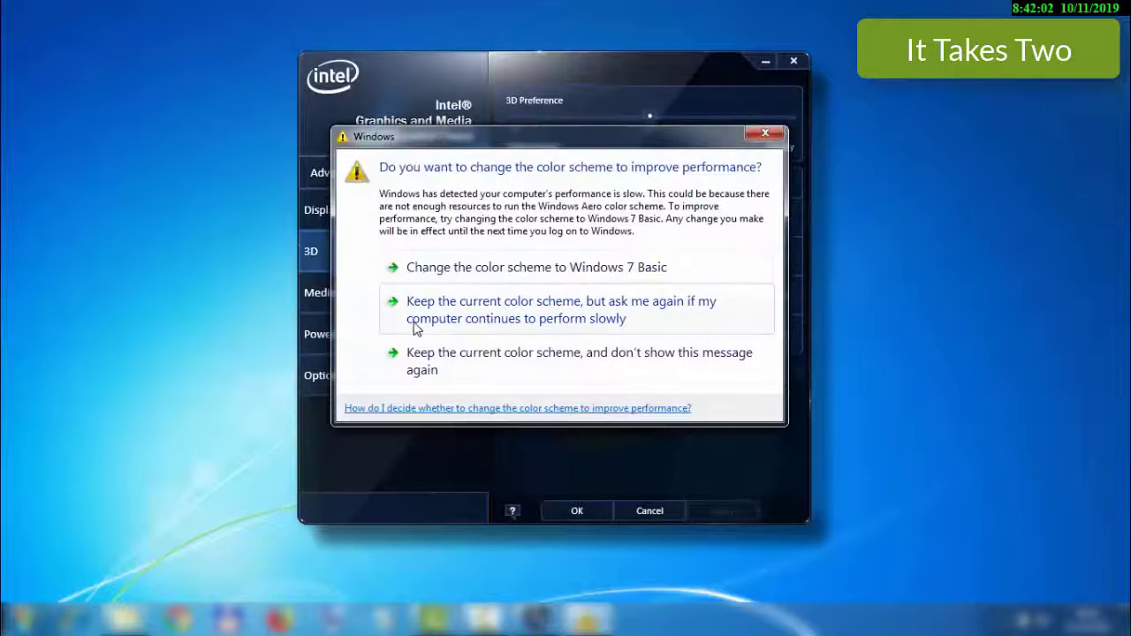
pyautogui.click(453, 323)
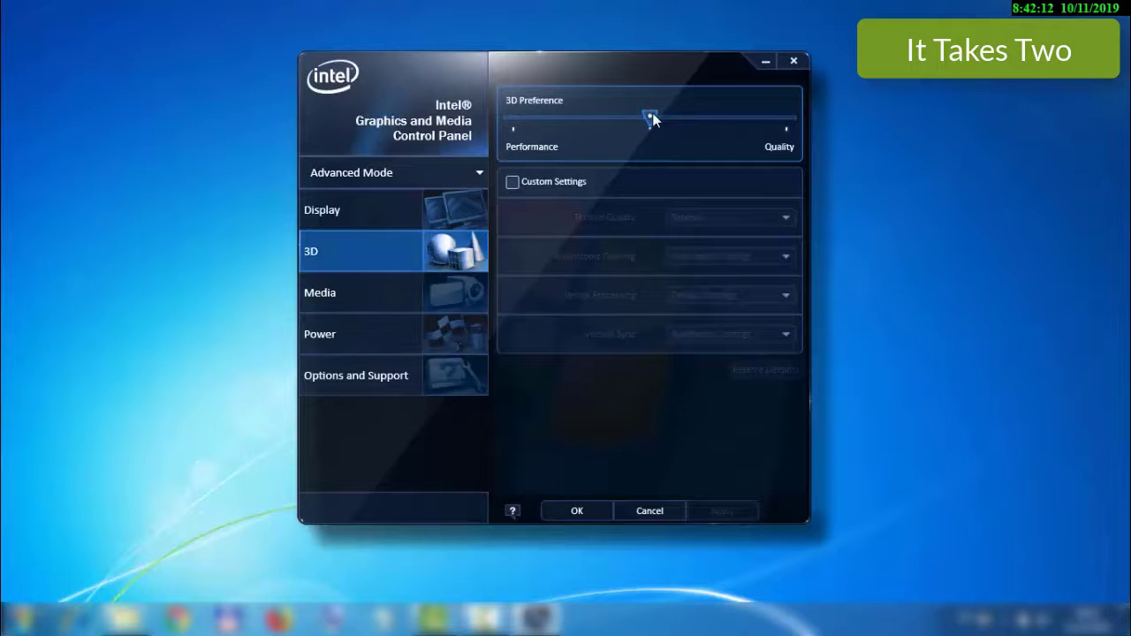
pyautogui.moveTo(649, 119); pyautogui.dragTo(515, 125)
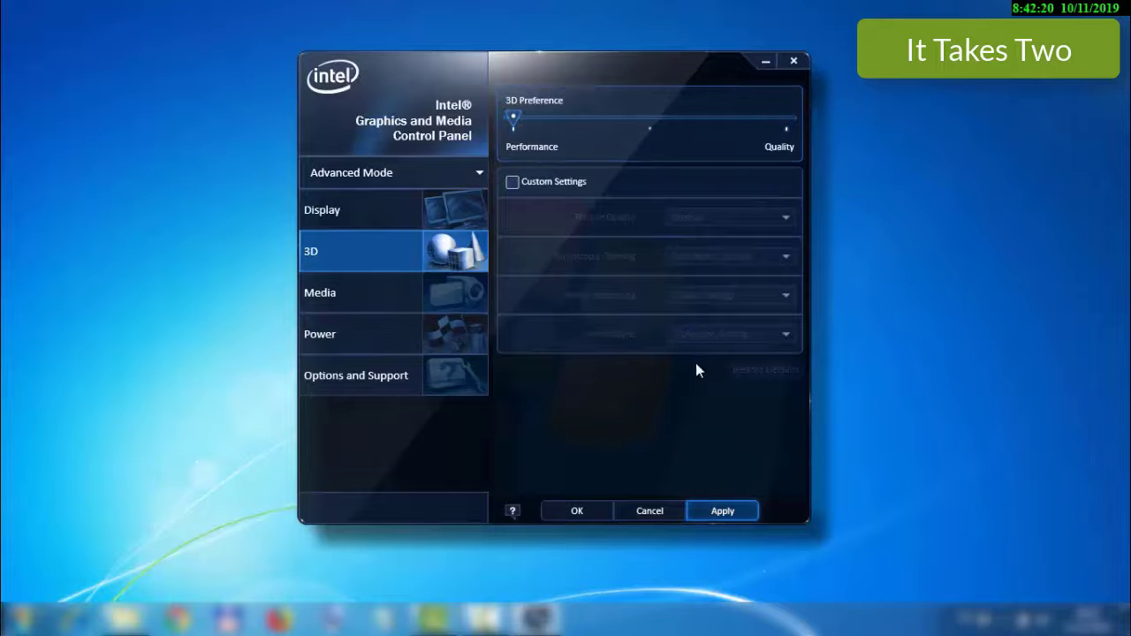
pyautogui.click(738, 512)
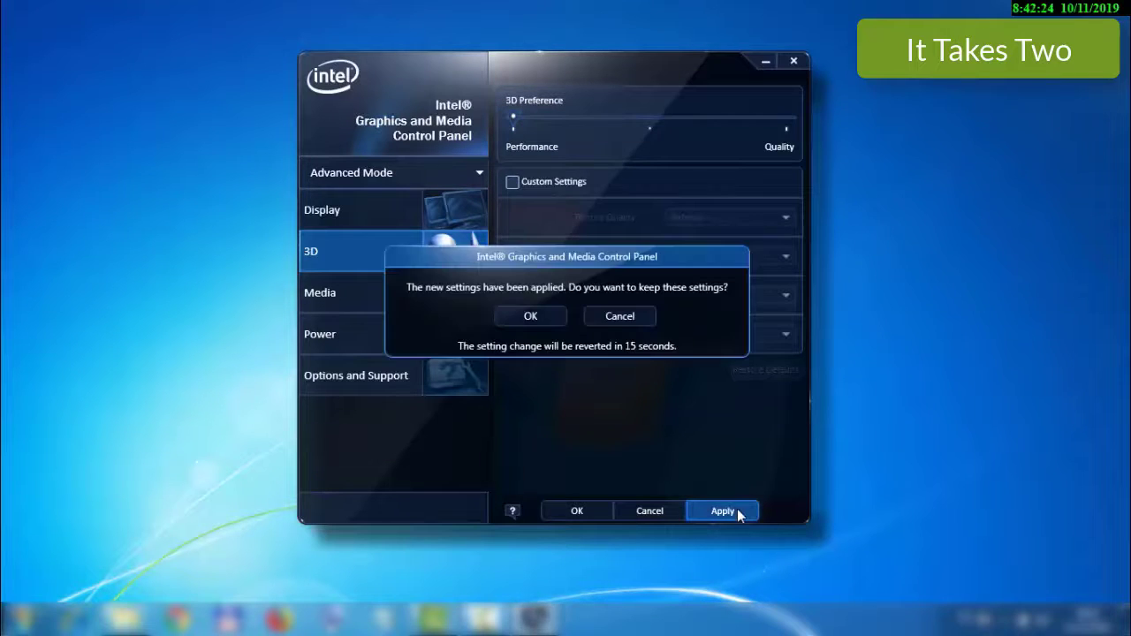
pyautogui.click(531, 316)
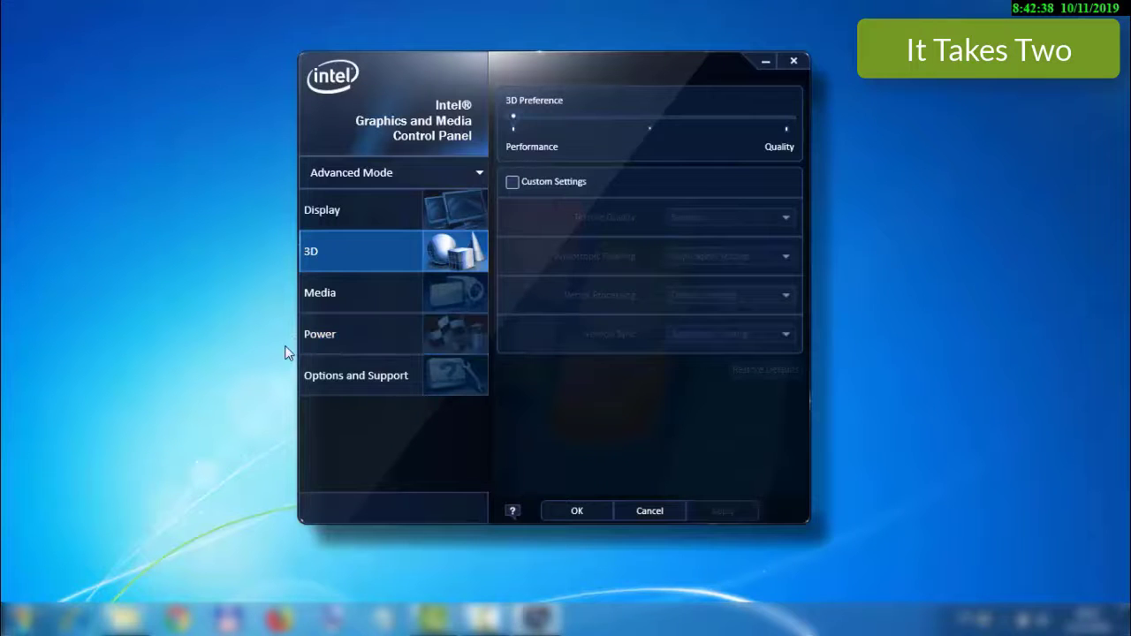
# Set the plugged-in power plan to Maximum Performance, then apply and keep the change.
pyautogui.click(335, 344)
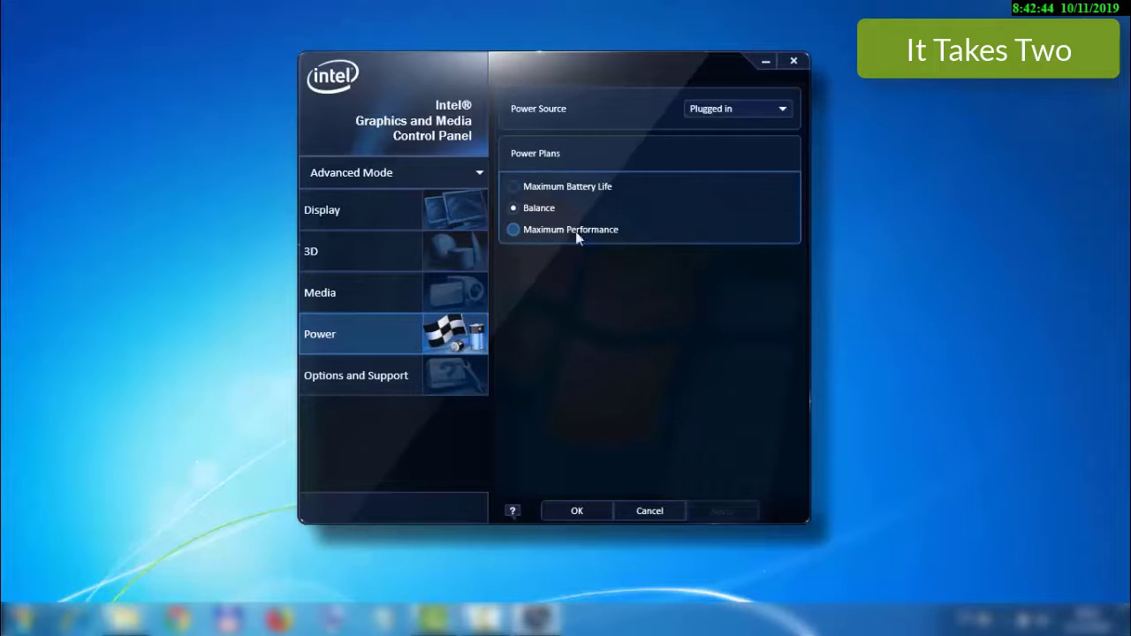
pyautogui.click(515, 230)
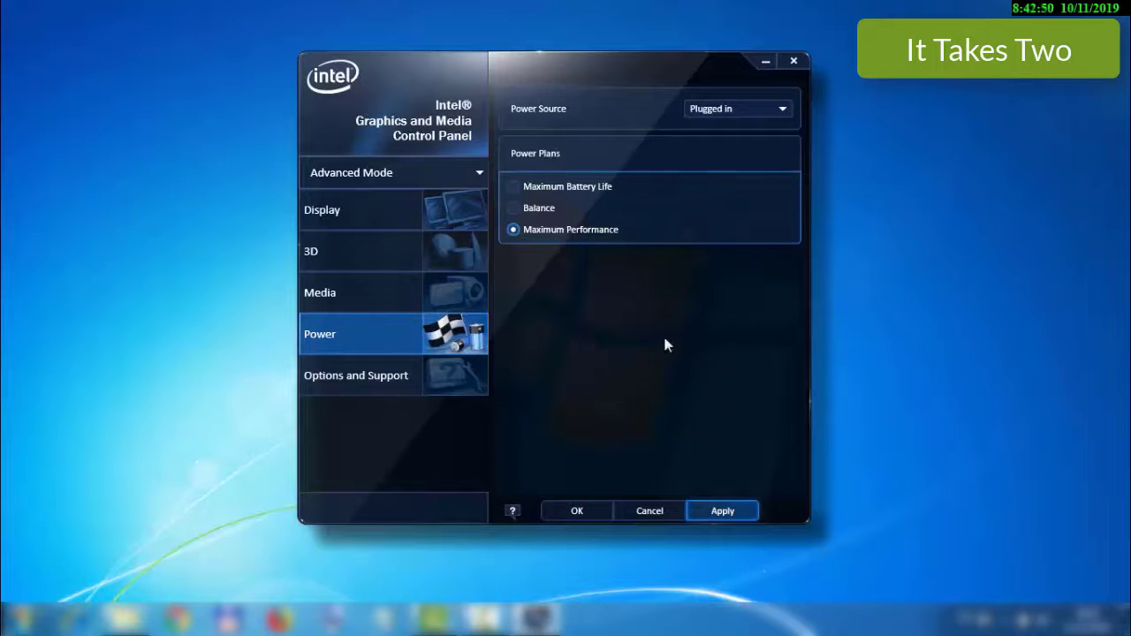
pyautogui.click(730, 514)
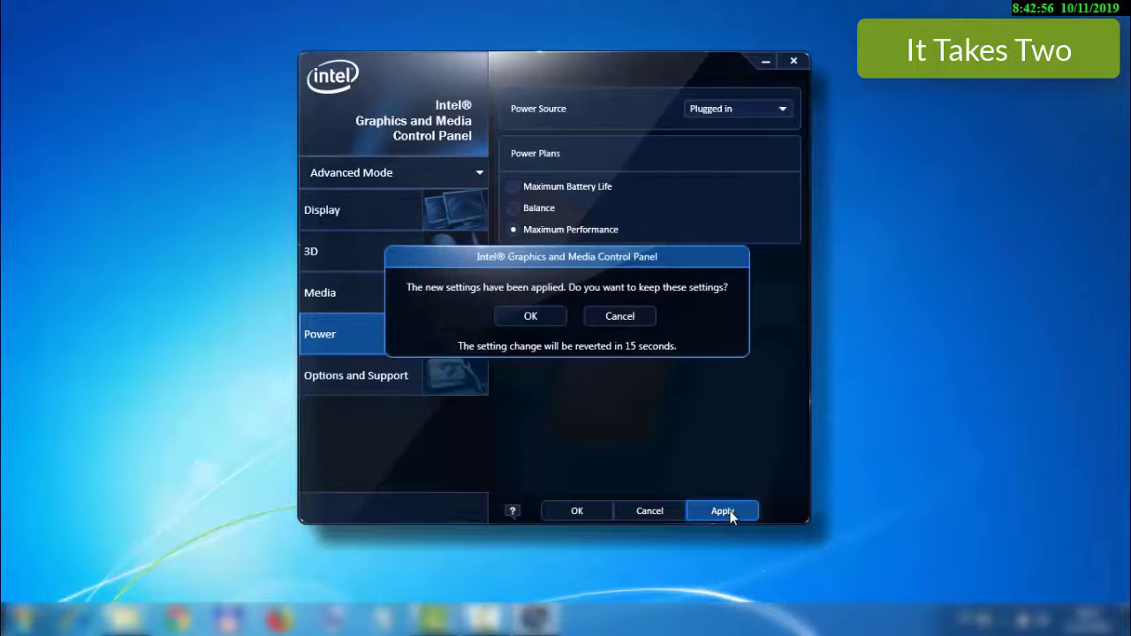
pyautogui.click(530, 316)
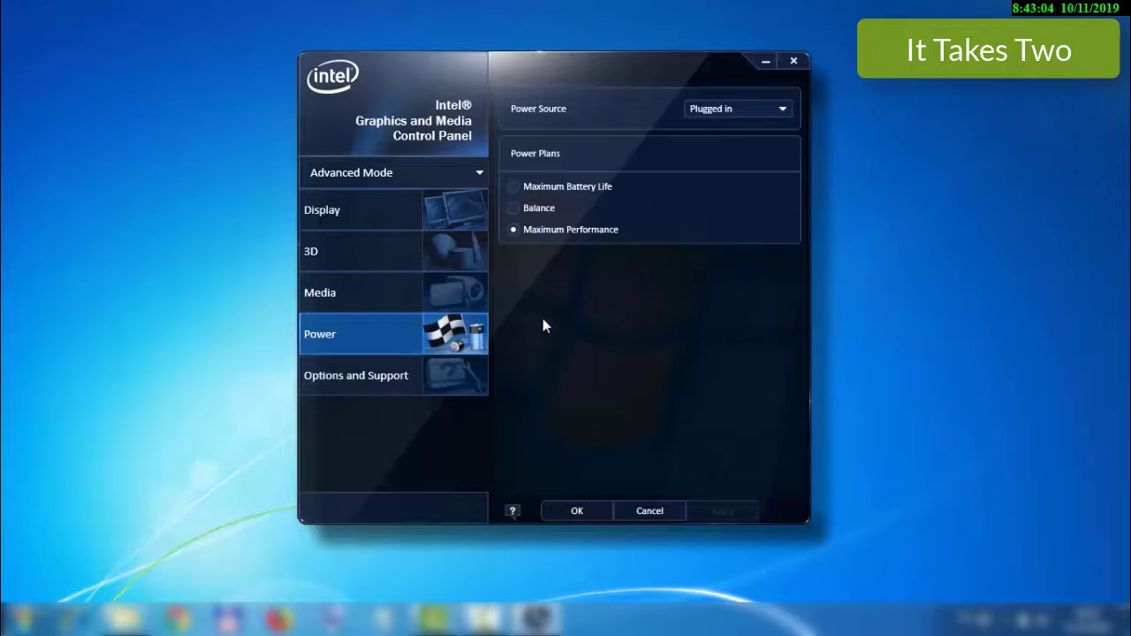
# Check the available Power Source options and review the 3D Preference and power settings.
pyautogui.click(781, 108)
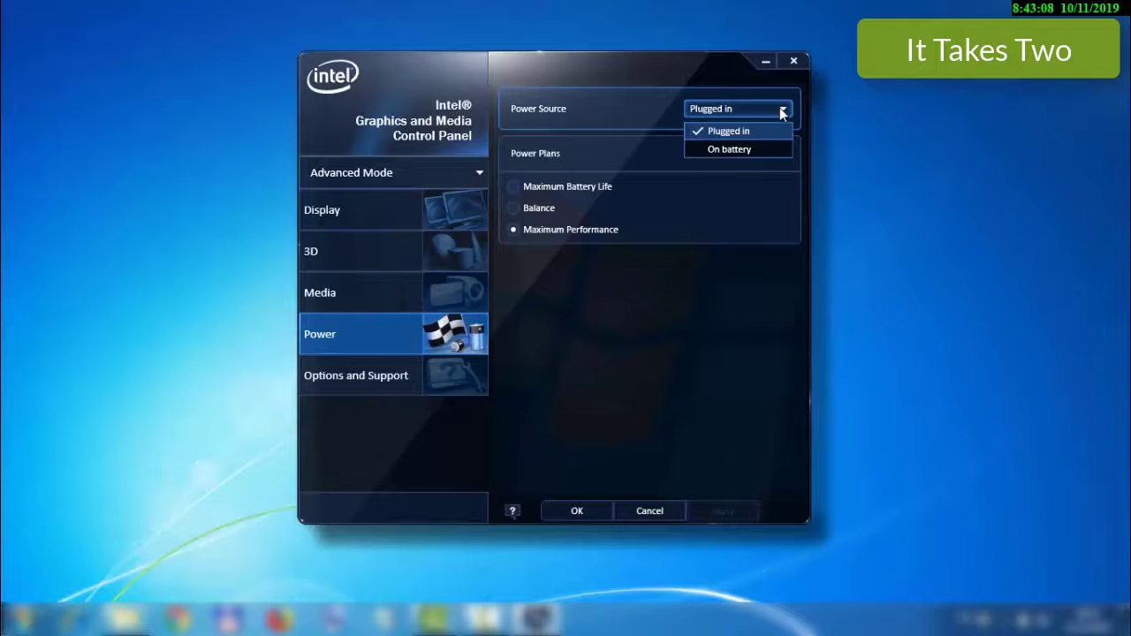
pyautogui.click(781, 108)
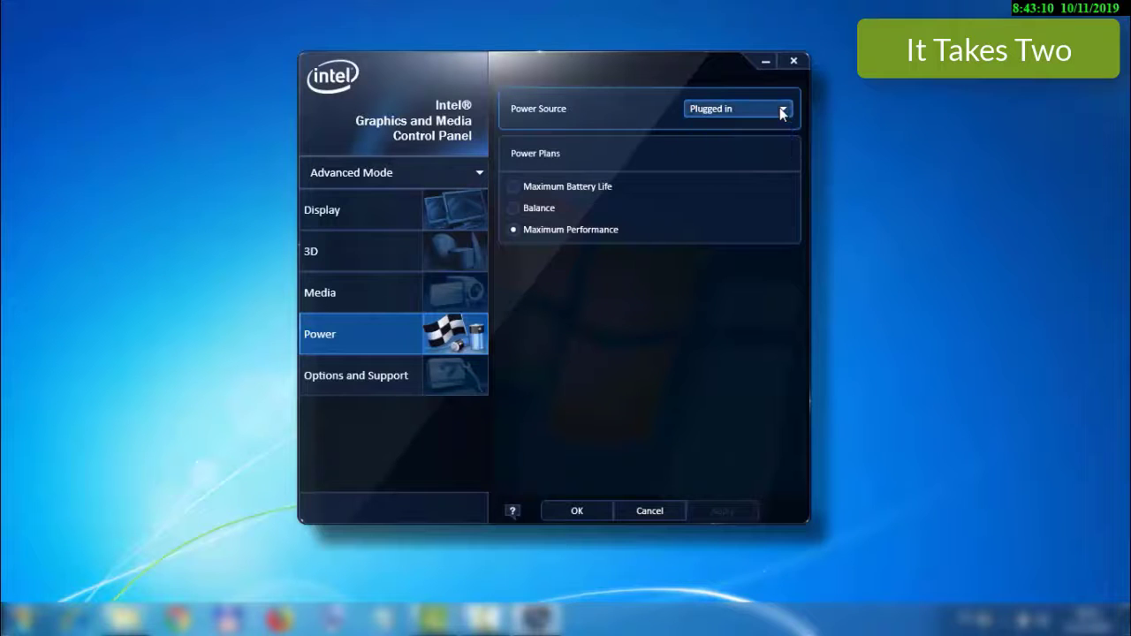
pyautogui.click(452, 247)
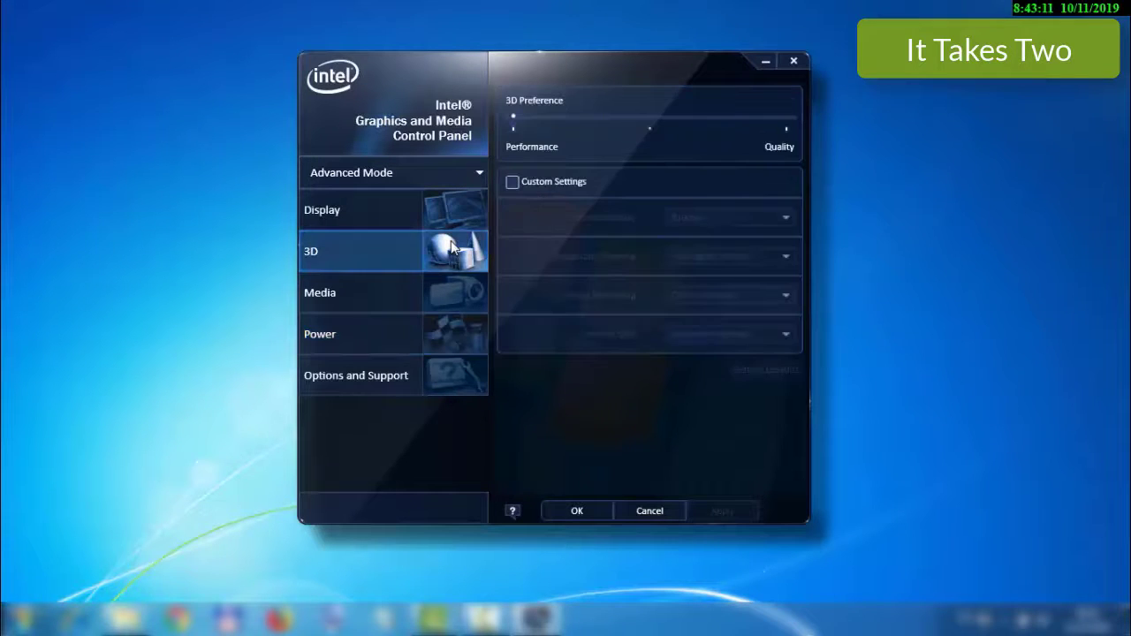
pyautogui.click(512, 115)
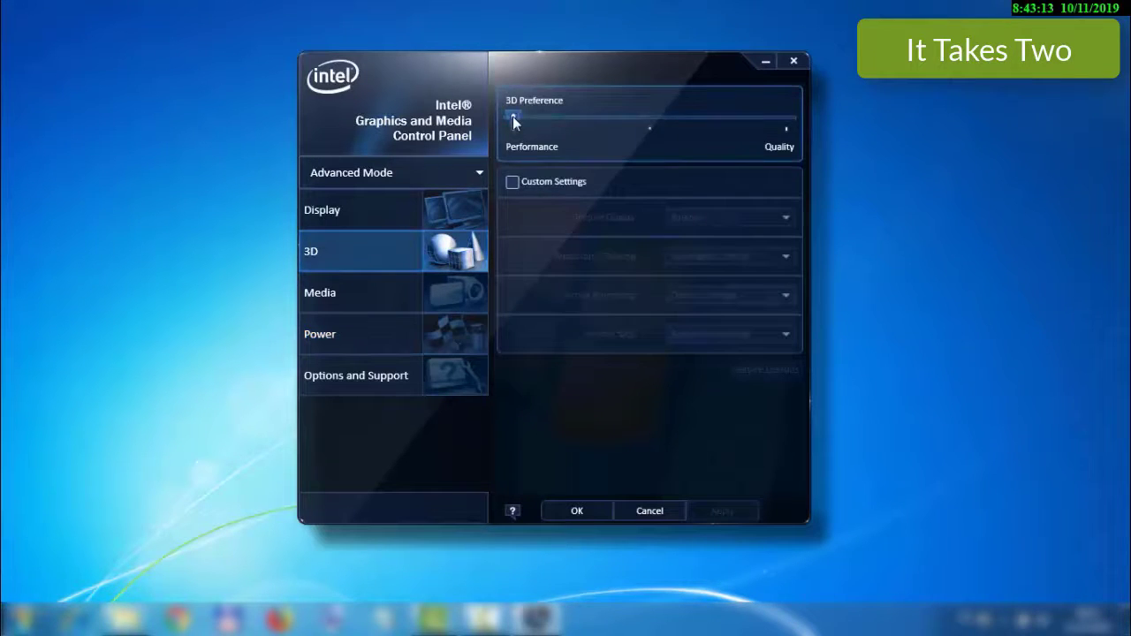
pyautogui.click(365, 327)
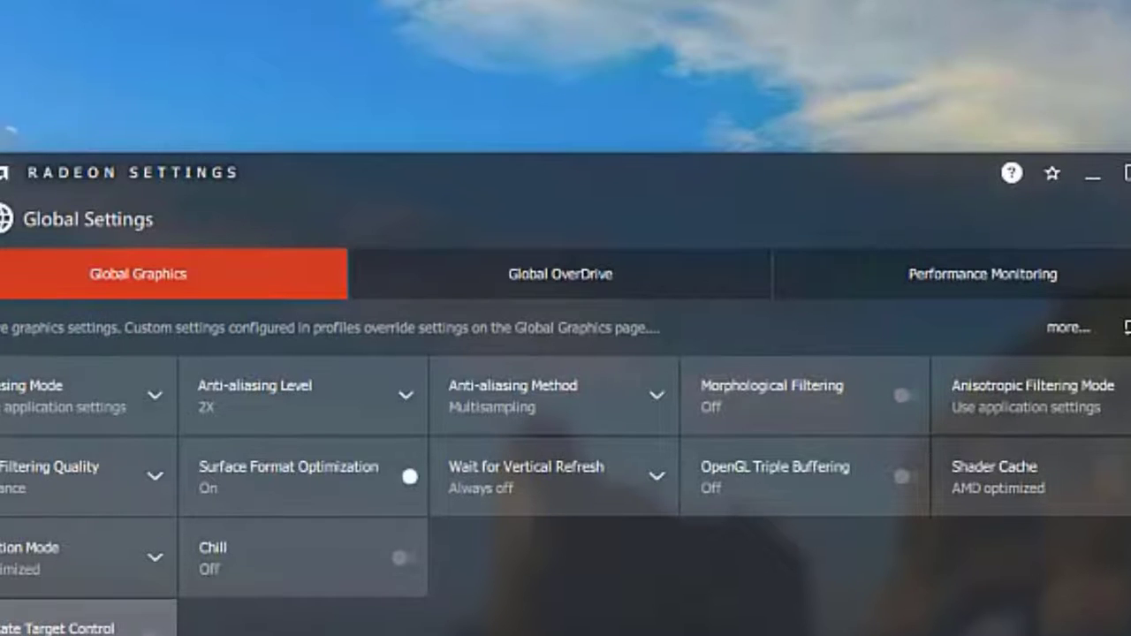
# In Radeon Settings, accept the Global OverDrive warning and set the power limit to 20% with a GPU clock of 790 MHz.
pyautogui.click(510, 277)
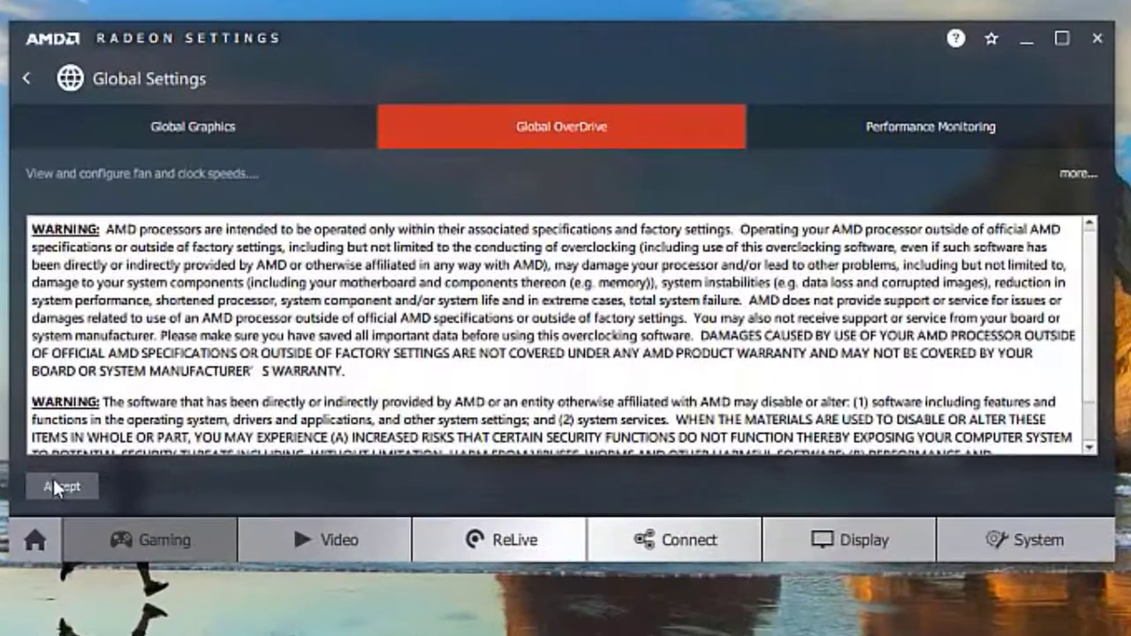
pyautogui.click(58, 487)
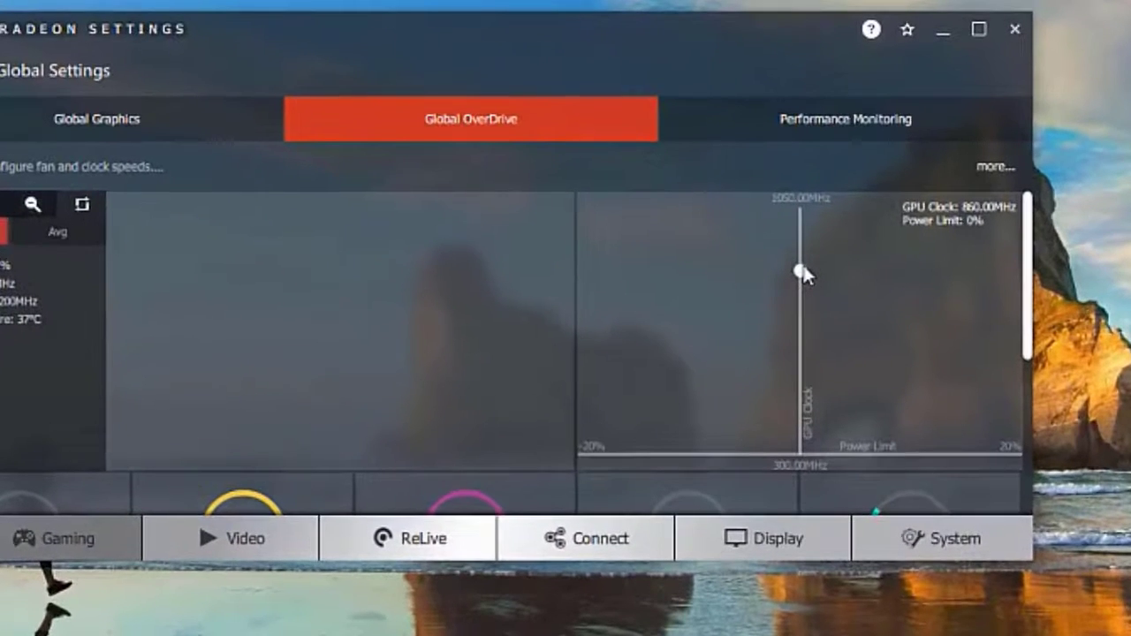
pyautogui.moveTo(800, 273); pyautogui.dragTo(1036, 295)
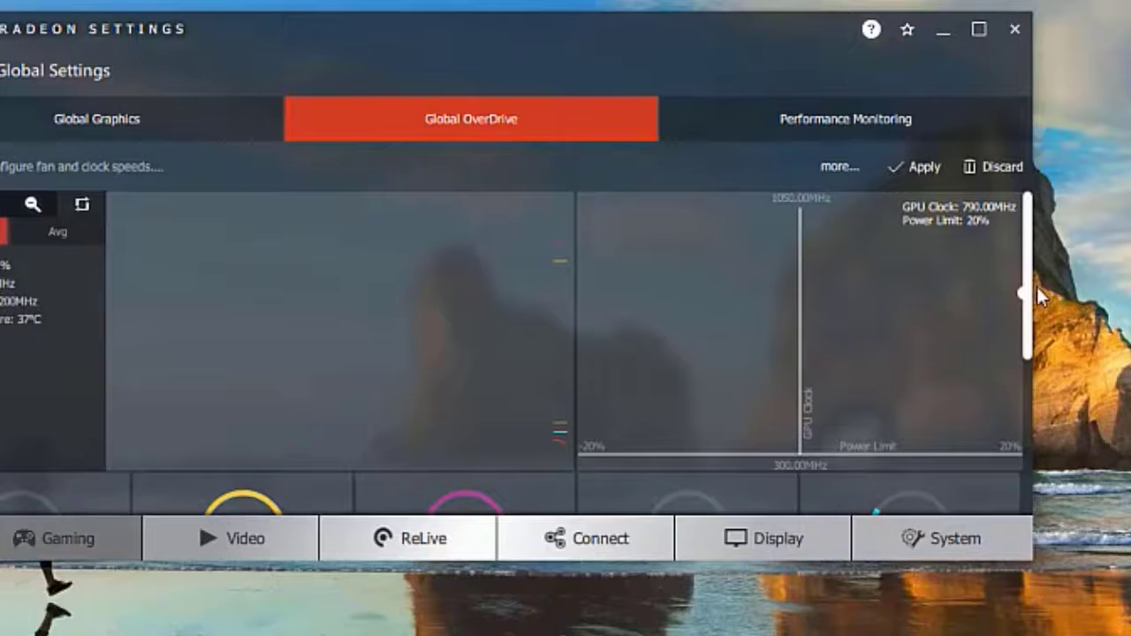